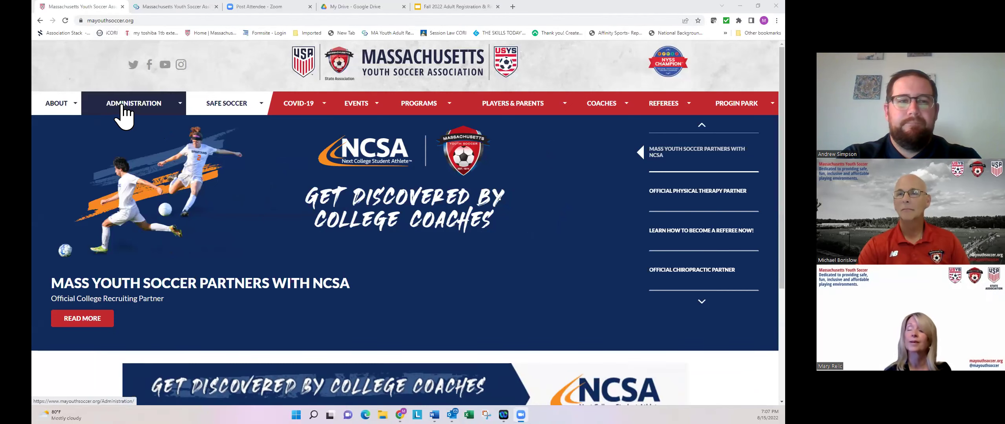
# Go to 'Organization Registration - Fall 2022' from the Administration menu.
pyautogui.moveTo(124, 113)
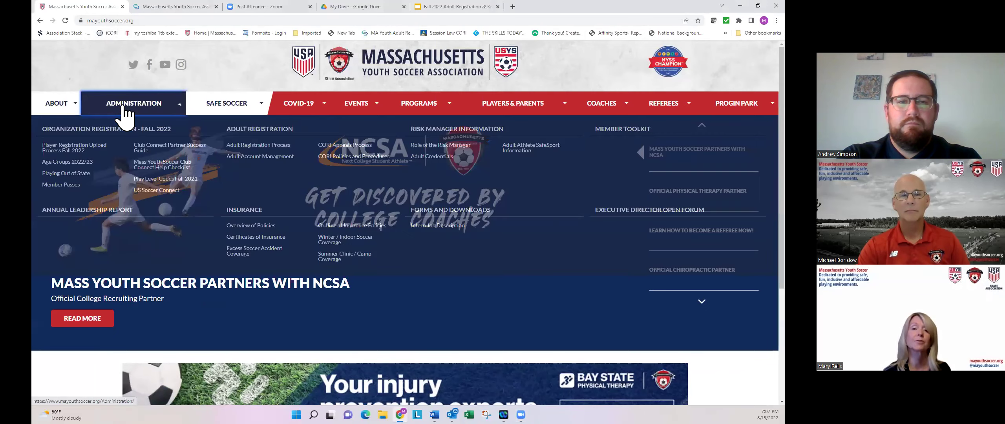
pyautogui.click(110, 135)
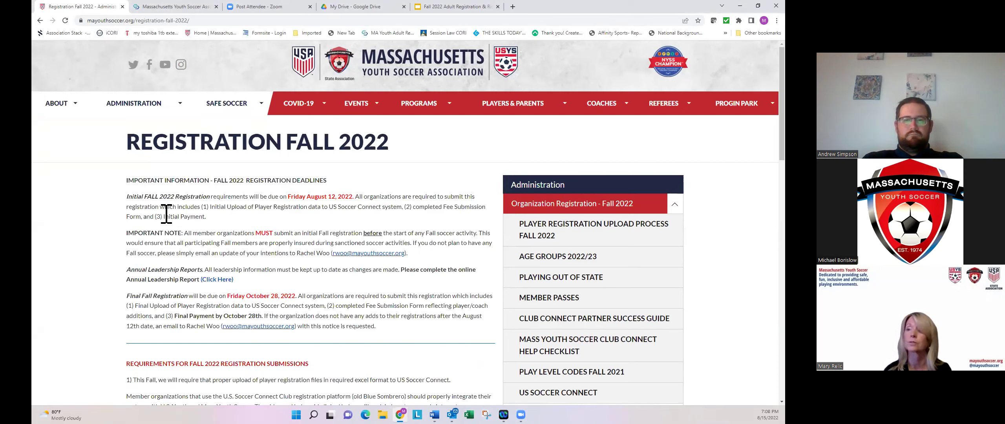
# Scroll to the Requirements section showing the Fee Submission Form, $22 fees and October 28 deadline.
pyautogui.scroll(-1, 180, 208)
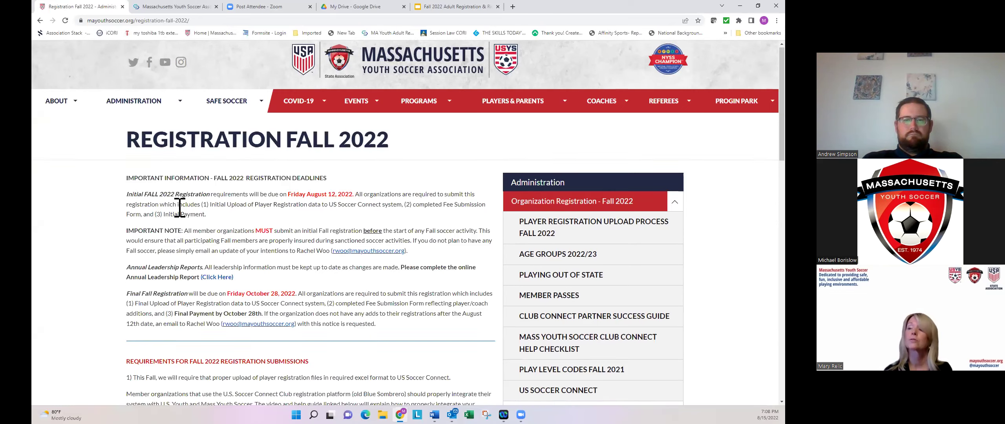
pyautogui.scroll(-5, 180, 208)
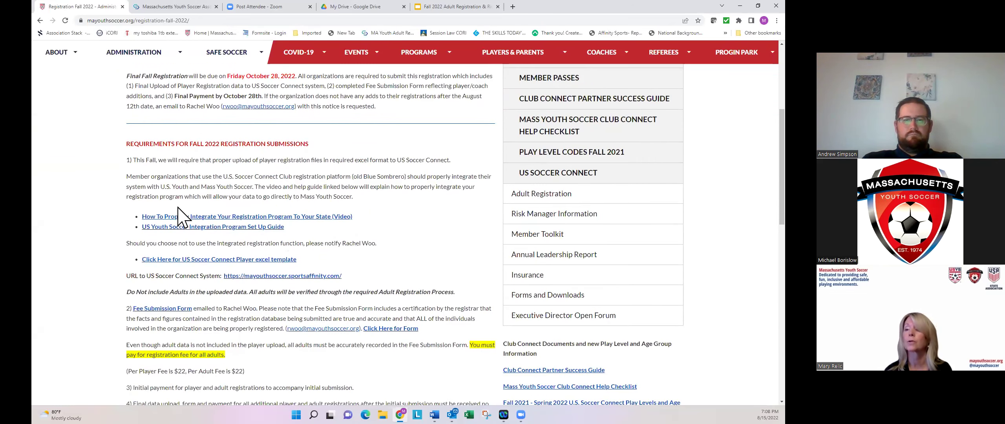
pyautogui.scroll(-3, 180, 212)
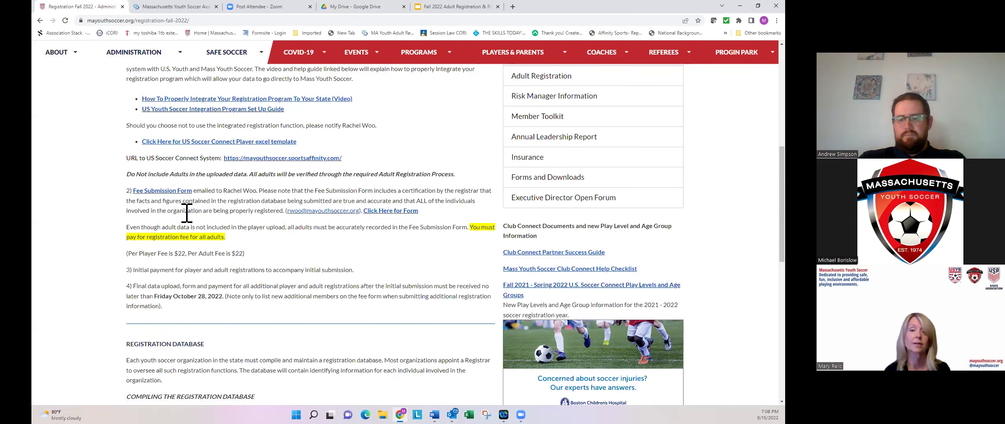
pyautogui.scroll(1, 188, 212)
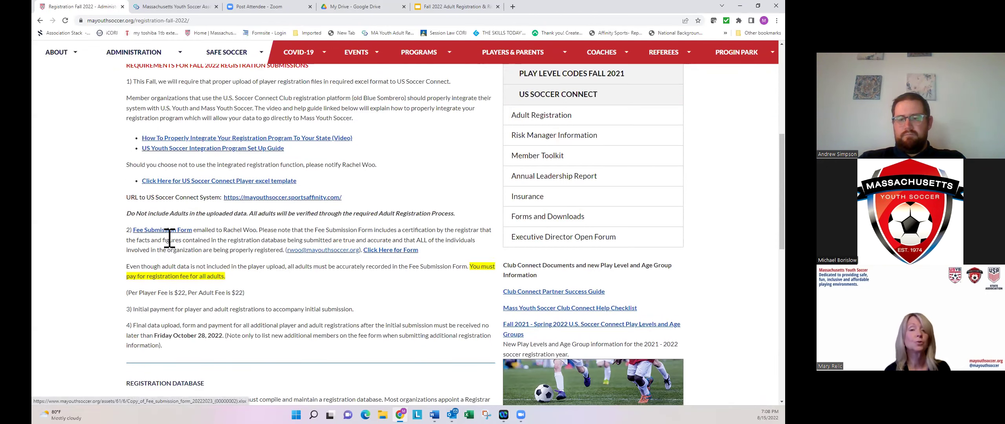
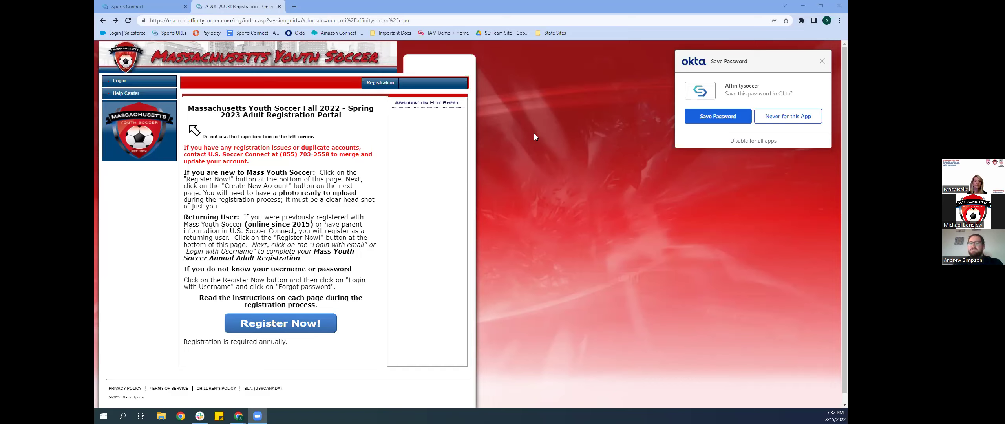
# Start Register Now and log in with the test account's username and password.
pyautogui.click(381, 89)
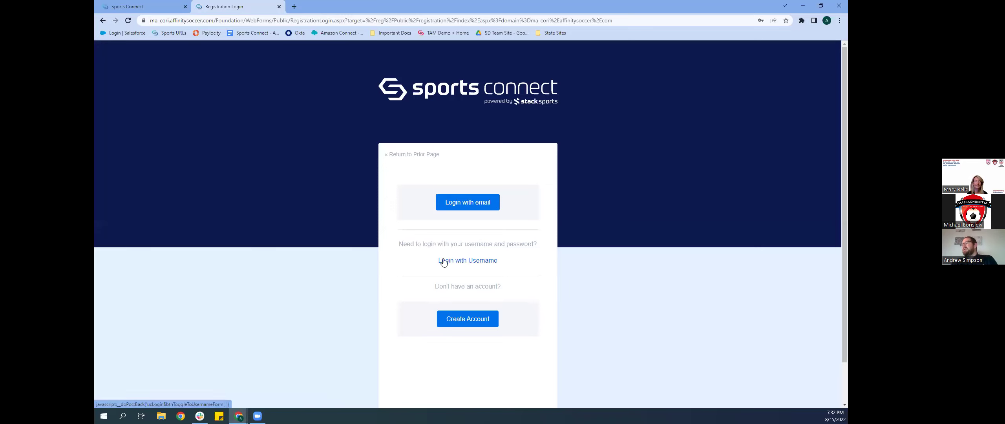
pyautogui.click(443, 262)
pyautogui.click(415, 204)
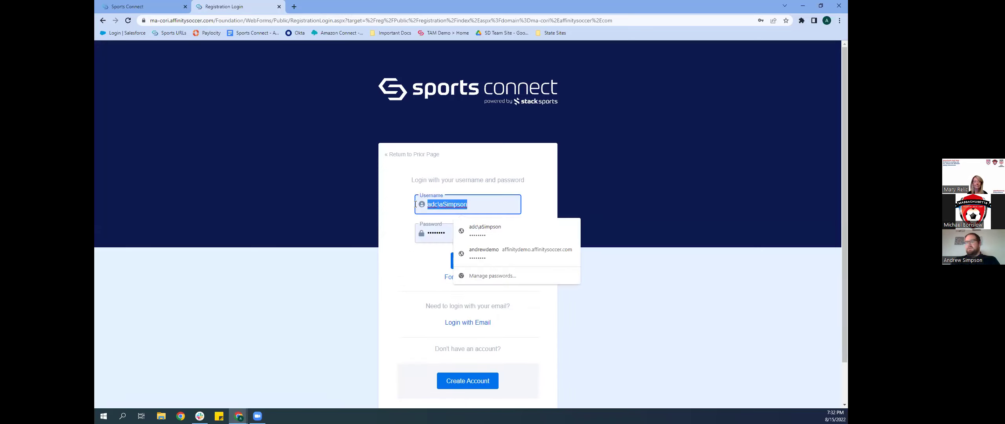
pyautogui.write('Test451')
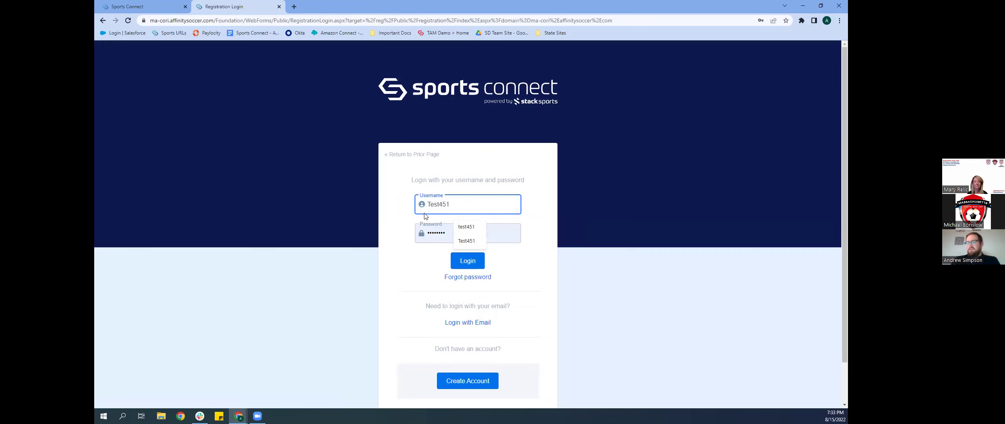
pyautogui.doubleClick(443, 237)
pyautogui.write('•••••')
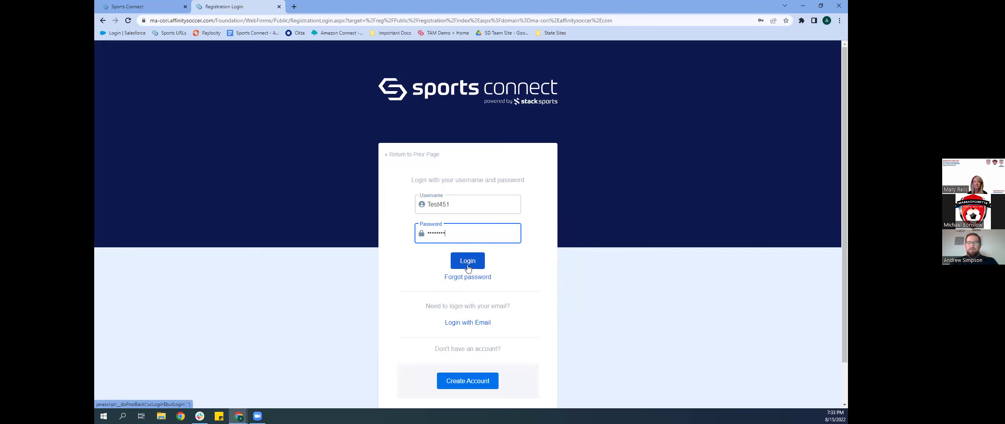
pyautogui.click(467, 265)
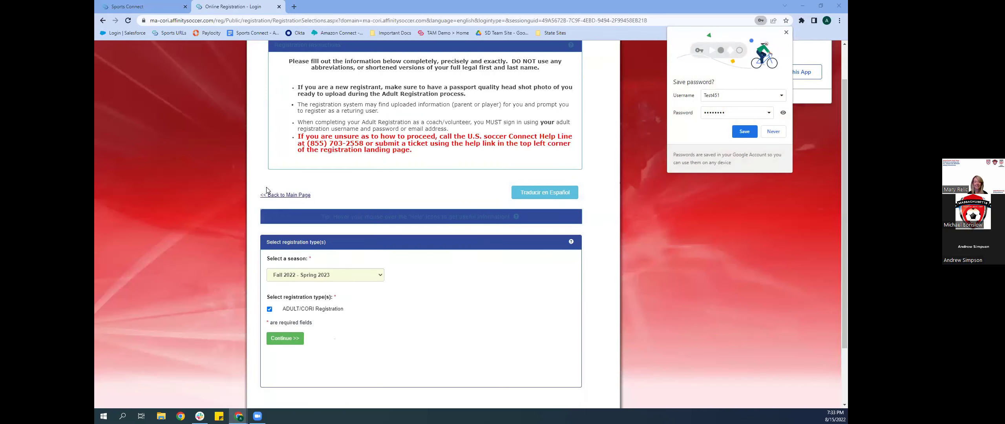
# Keep Fall 2022 - Spring 2023 as the season with ADULT/CORI Registration and continue.
pyautogui.scroll(-2, 269, 190)
pyautogui.click(344, 241)
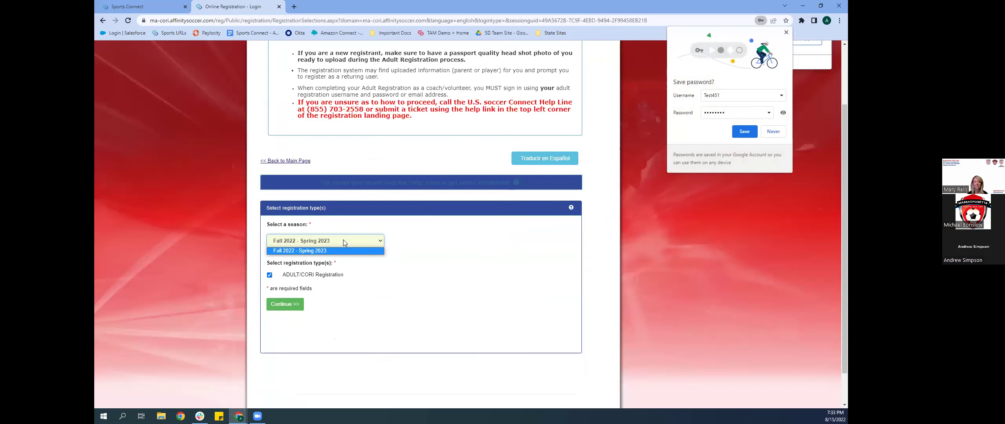
pyautogui.click(345, 251)
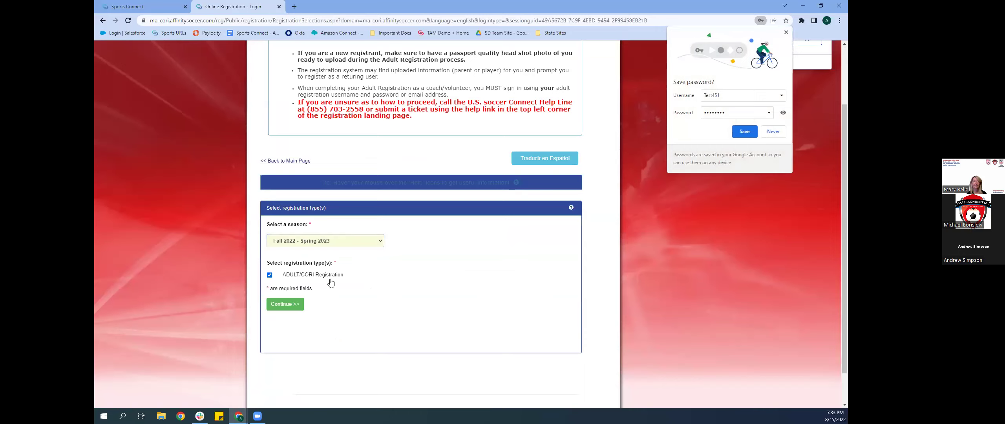
pyautogui.click(286, 308)
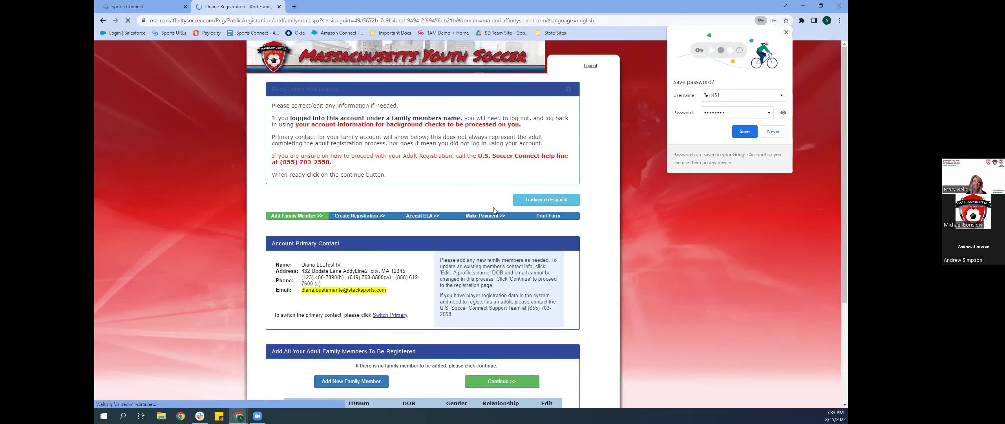
# Review the family member table and continue without adding any members.
pyautogui.scroll(-1, 225, 269)
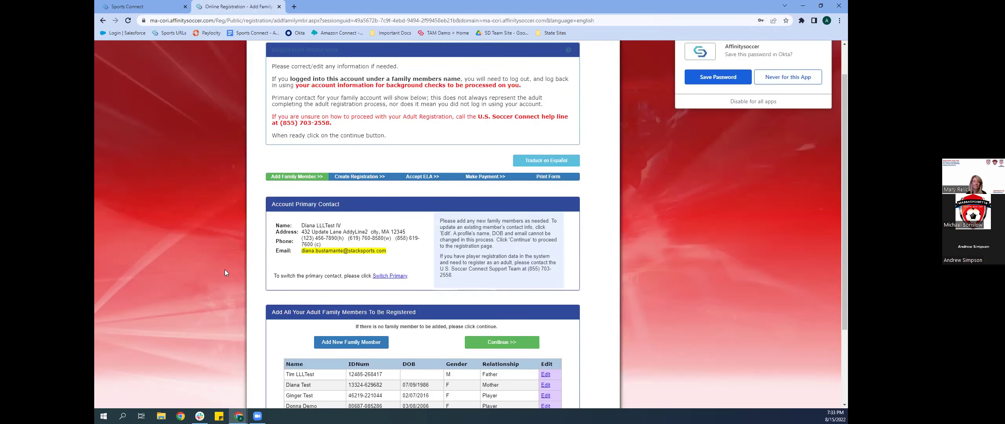
pyautogui.scroll(-1, 225, 269)
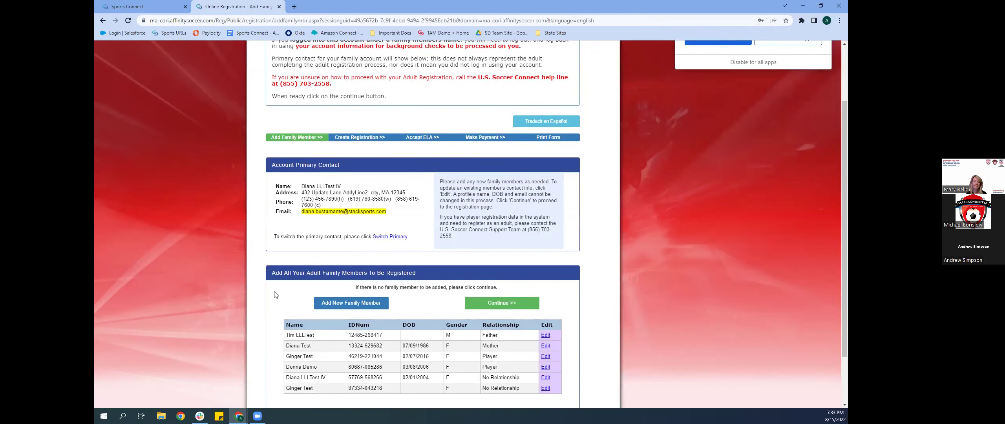
pyautogui.scroll(-1, 552, 359)
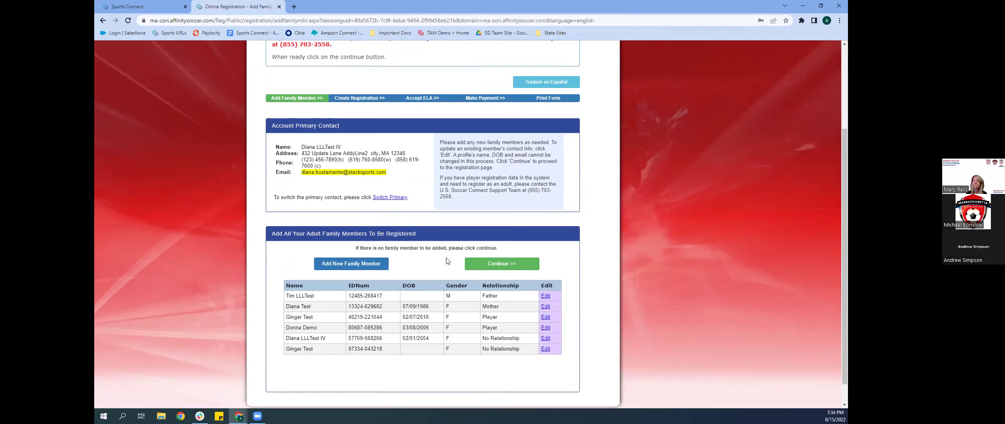
pyautogui.click(482, 267)
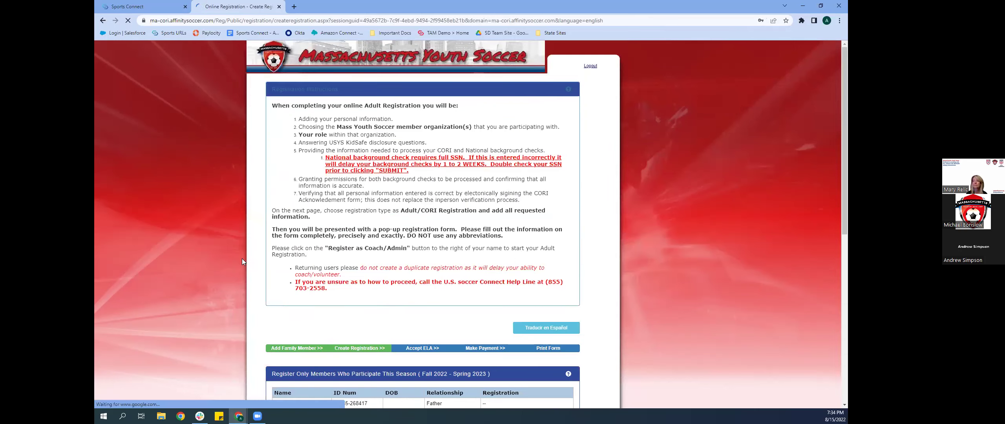
# Choose Register as Coach/Admin on the Mother's row and expand the Program dropdown.
pyautogui.scroll(-2, 198, 234)
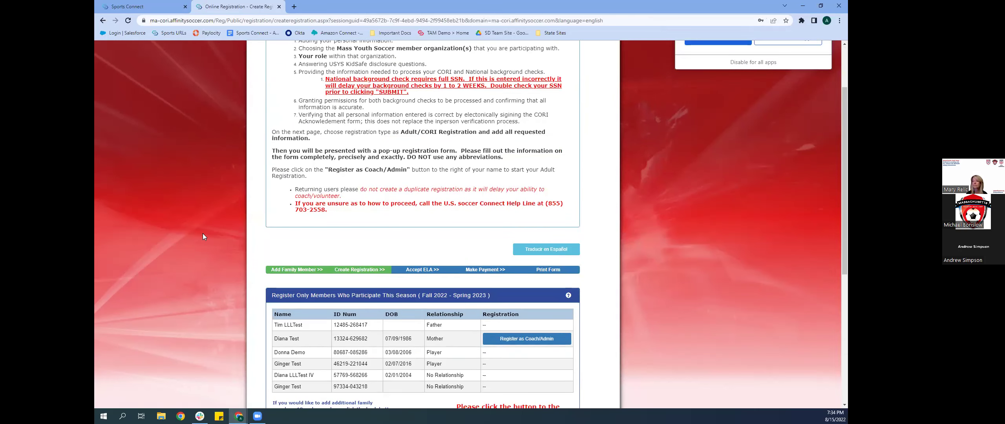
pyautogui.scroll(-2, 202, 234)
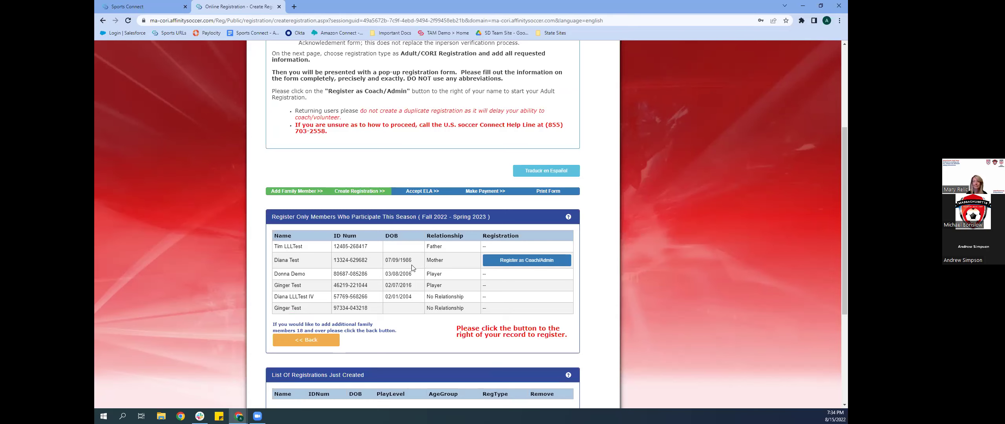
pyautogui.click(505, 261)
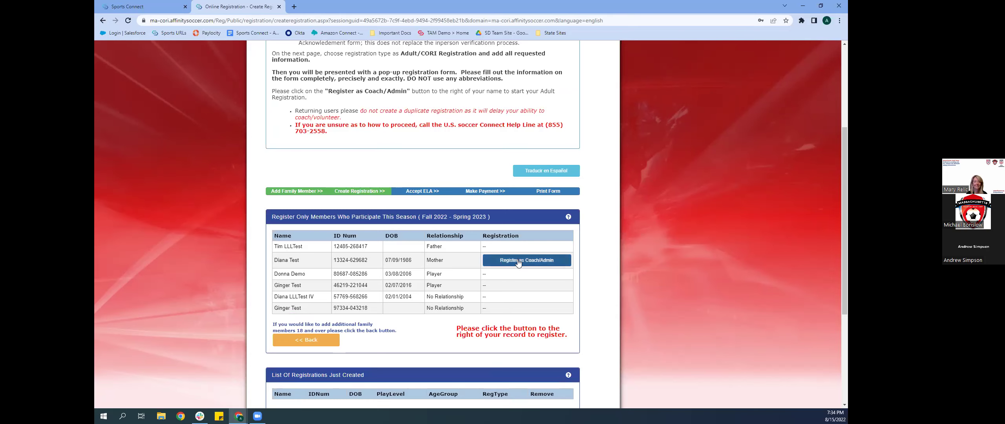
pyautogui.click(295, 151)
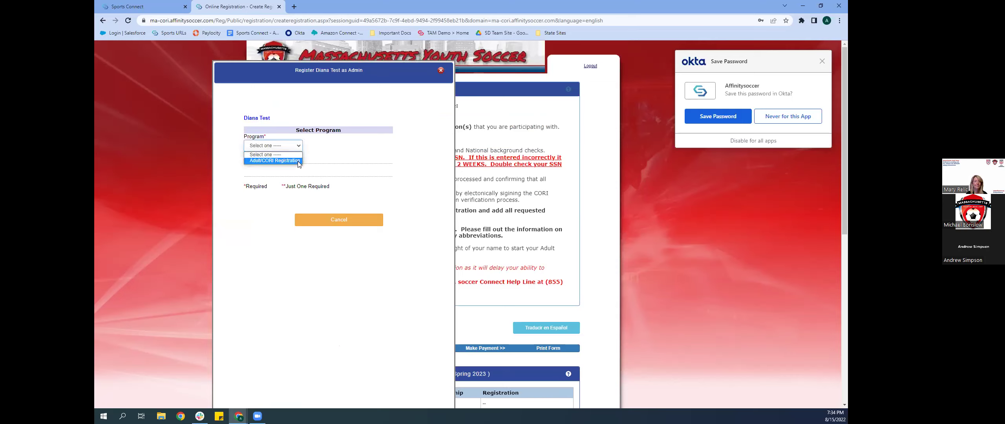
# Pick Adult/CORI Registration as the program and scroll through the prefilled form sections.
pyautogui.click(297, 161)
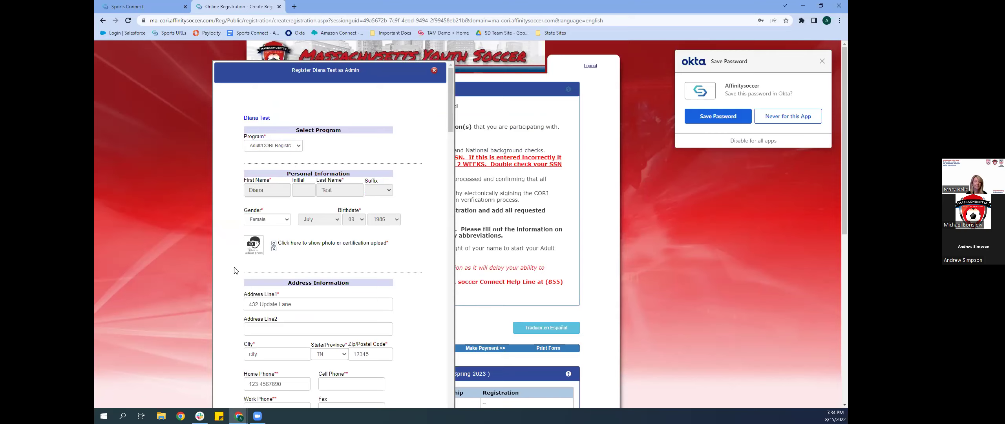
pyautogui.scroll(-2, 225, 266)
pyautogui.scroll(-2, 225, 267)
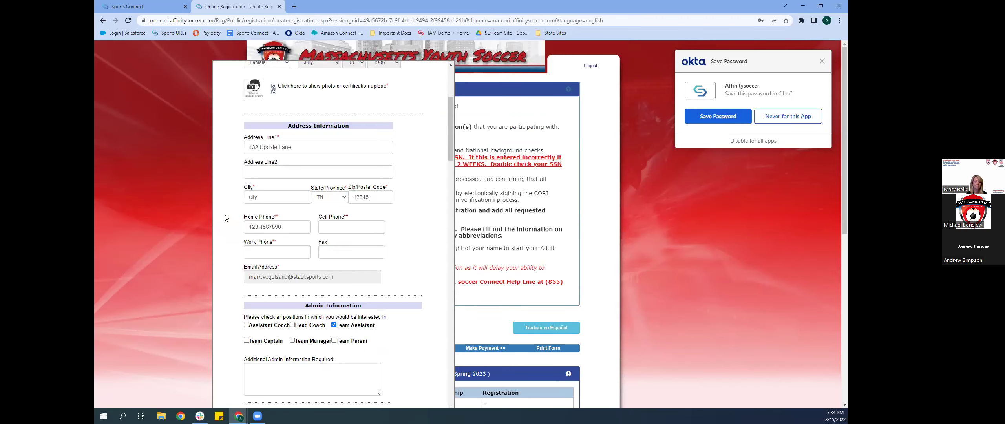
pyautogui.scroll(-2, 226, 218)
pyautogui.scroll(-3, 222, 219)
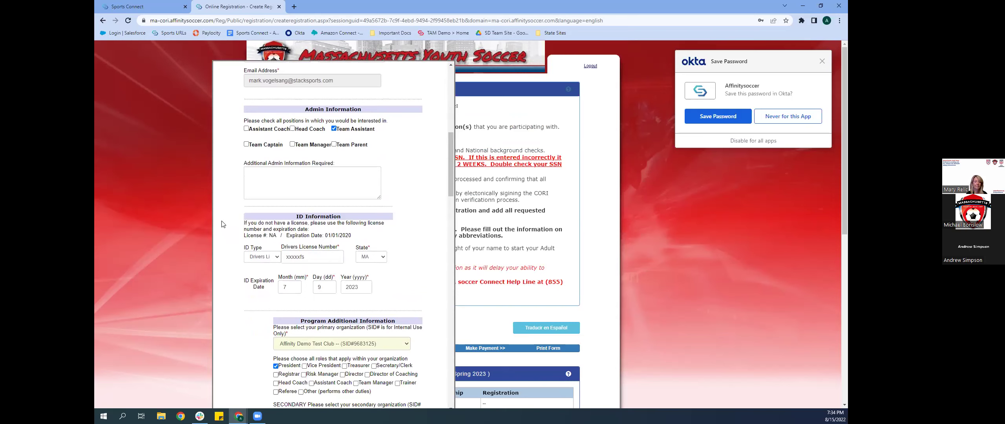
pyautogui.scroll(-1, 222, 224)
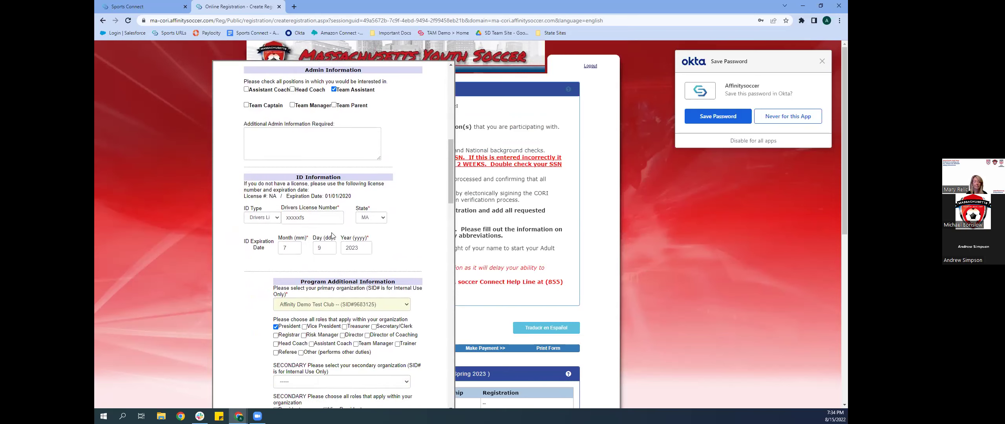
pyautogui.scroll(-4, 236, 272)
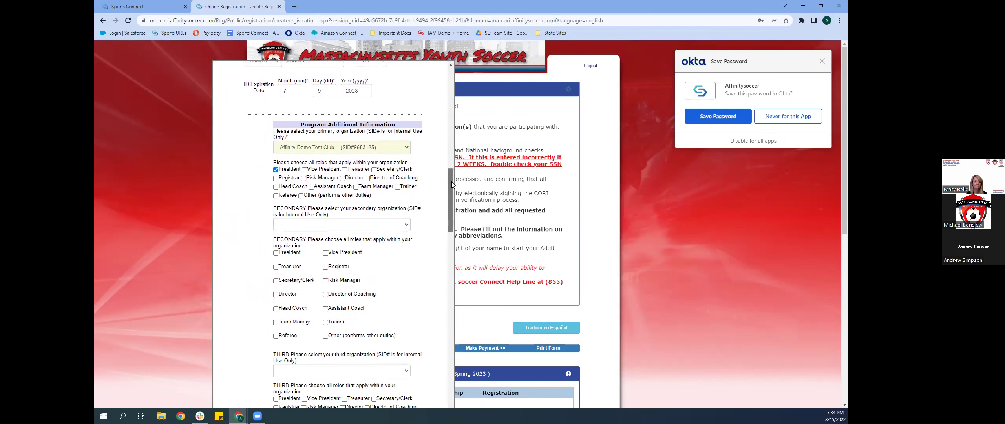
pyautogui.scroll(-1, 452, 188)
pyautogui.scroll(-1, 452, 191)
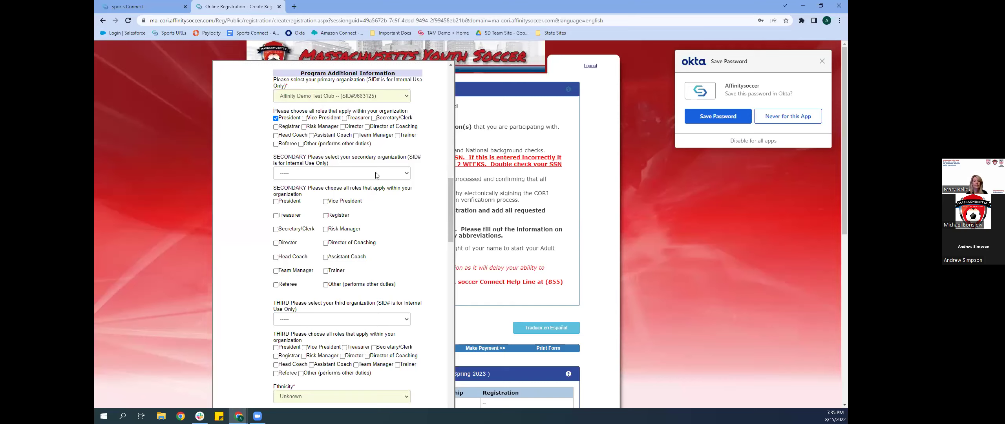
pyautogui.scroll(-1, 243, 196)
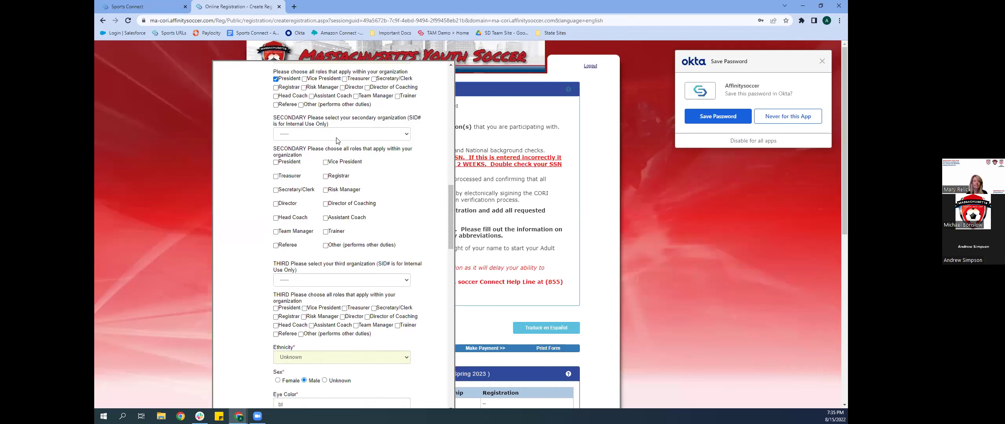
pyautogui.click(361, 133)
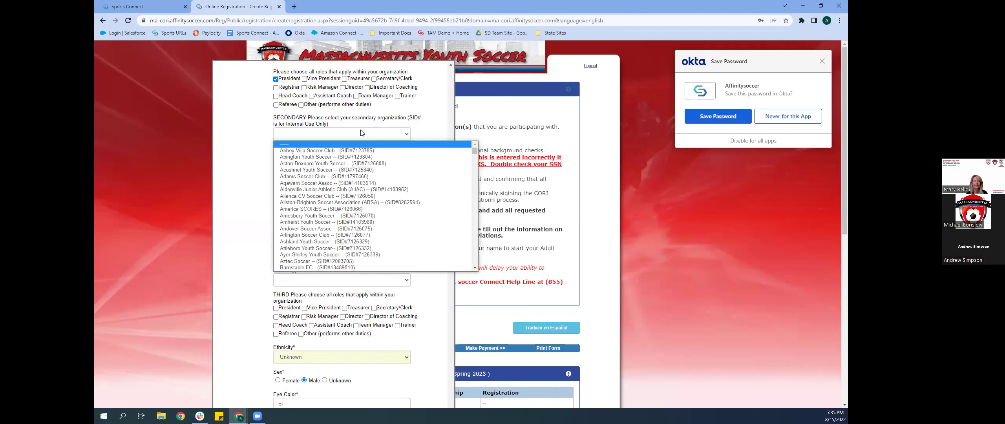
pyautogui.click(248, 136)
pyautogui.scroll(-2, 245, 136)
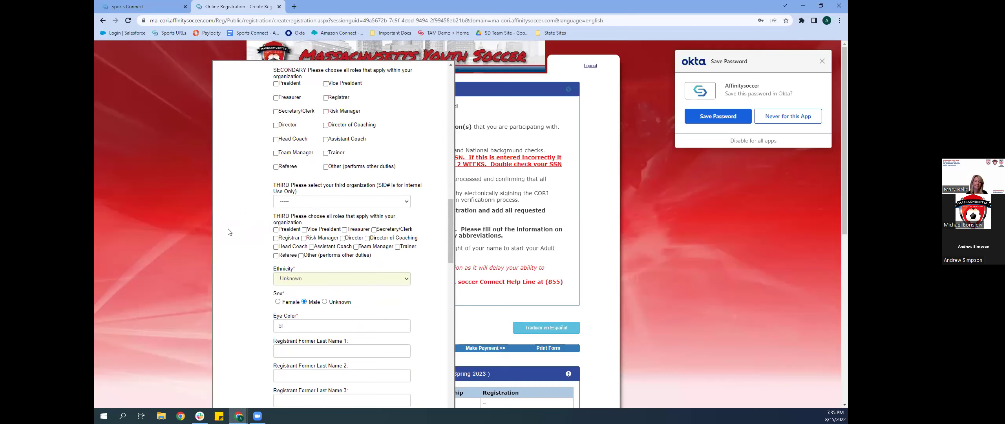
pyautogui.scroll(-1, 231, 235)
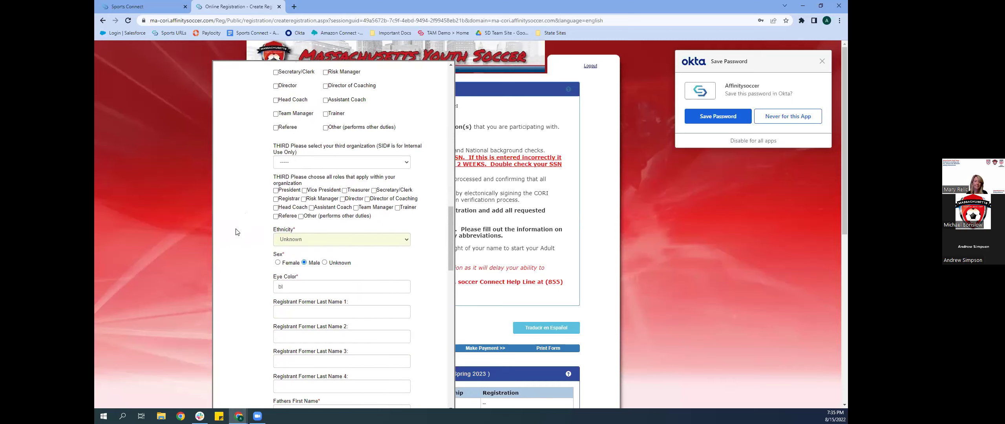
pyautogui.scroll(-2, 217, 232)
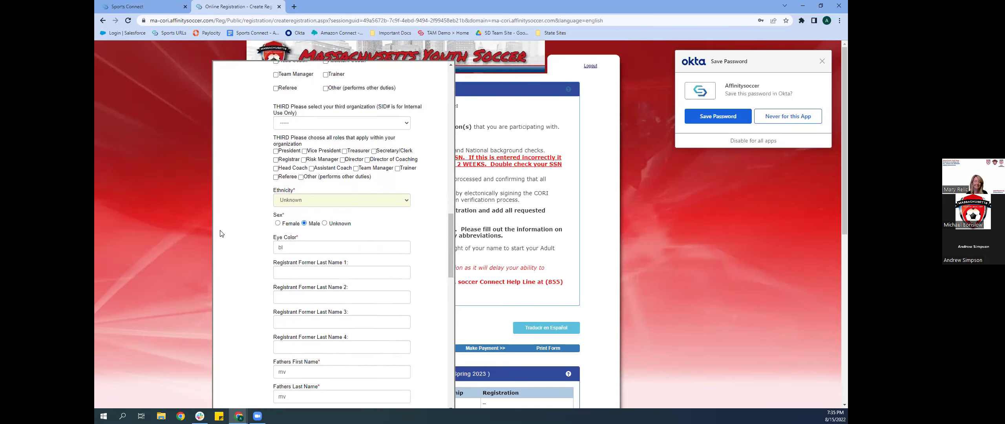
pyautogui.scroll(-3, 244, 196)
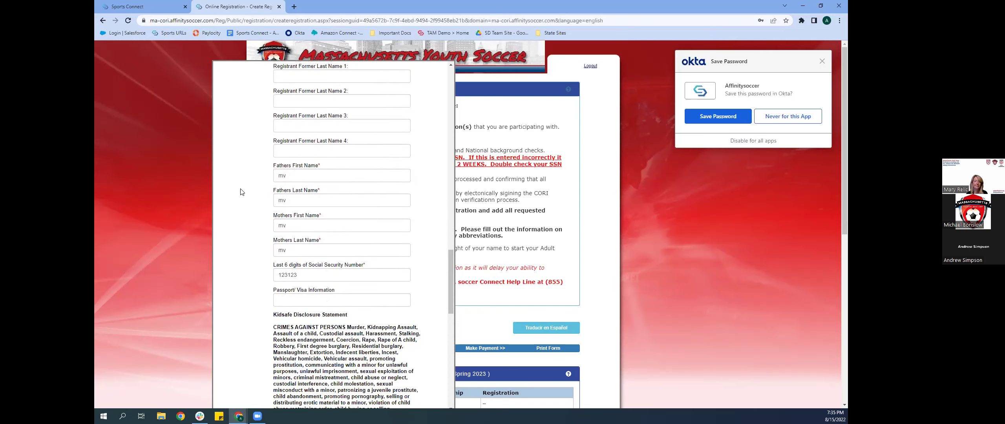
pyautogui.scroll(-3, 245, 195)
pyautogui.scroll(-2, 250, 187)
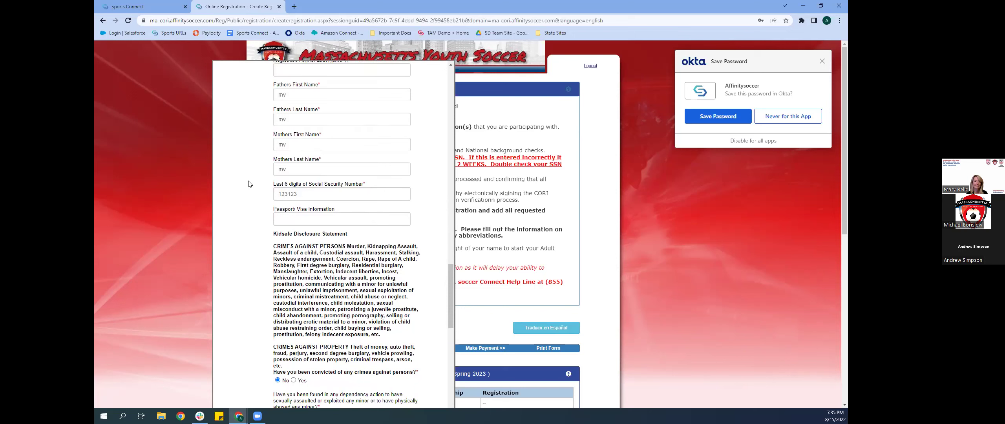
pyautogui.scroll(-1, 248, 184)
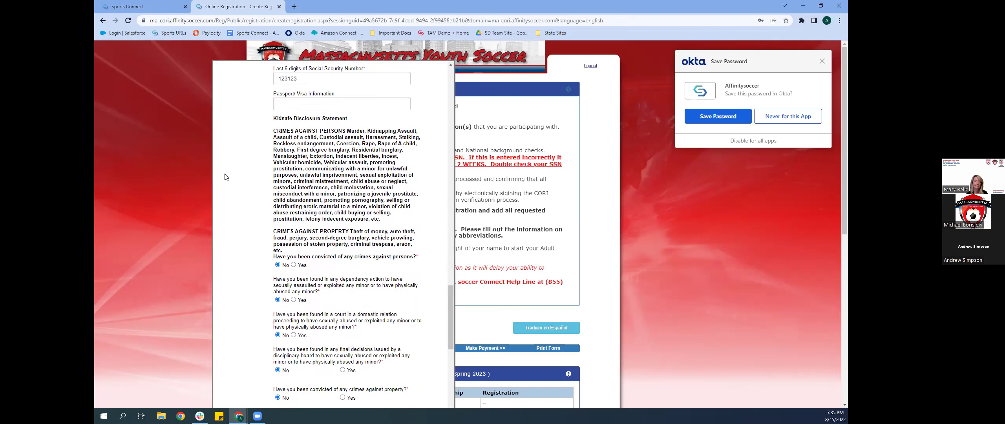
pyautogui.scroll(-1, 230, 177)
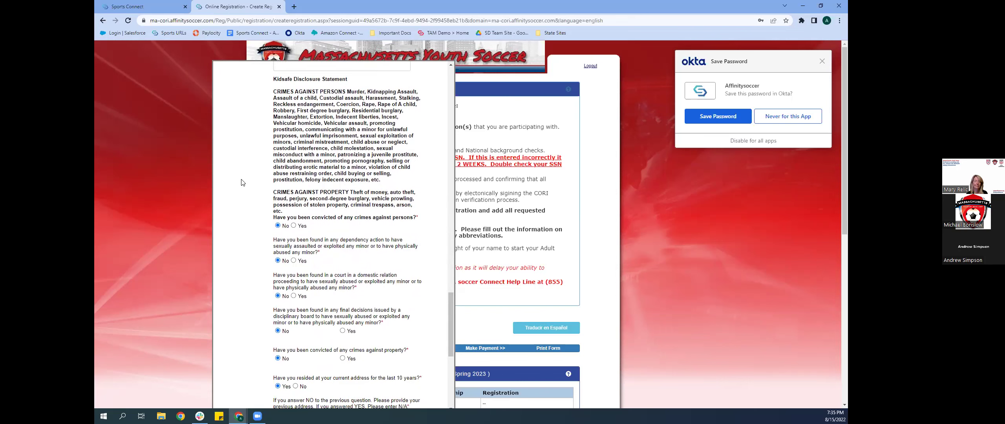
pyautogui.scroll(-1, 241, 201)
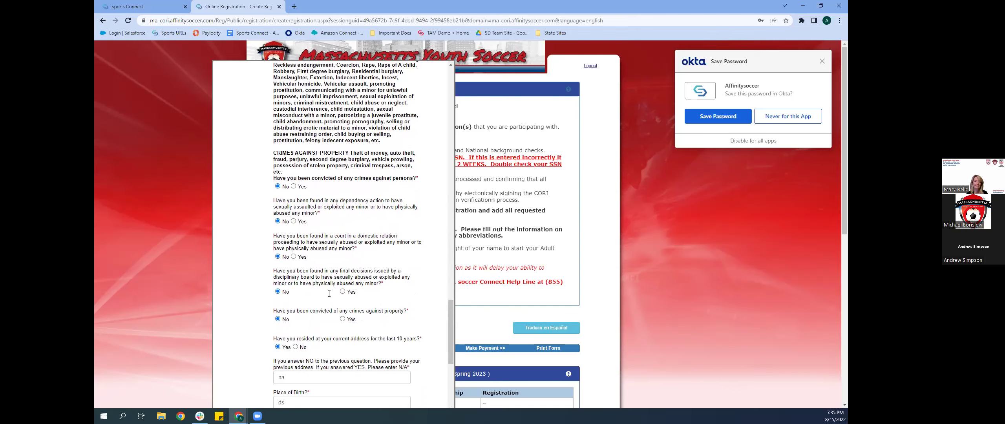
pyautogui.scroll(-2, 237, 271)
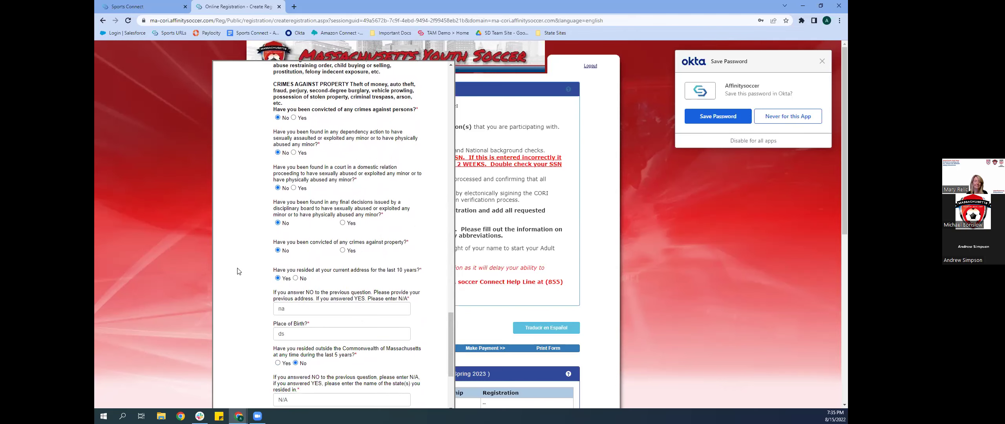
pyautogui.scroll(-1, 238, 271)
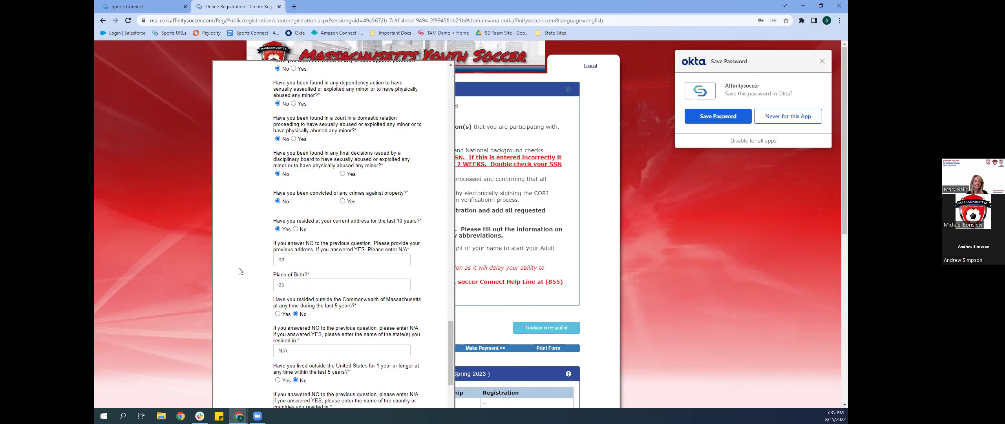
pyautogui.scroll(-3, 240, 271)
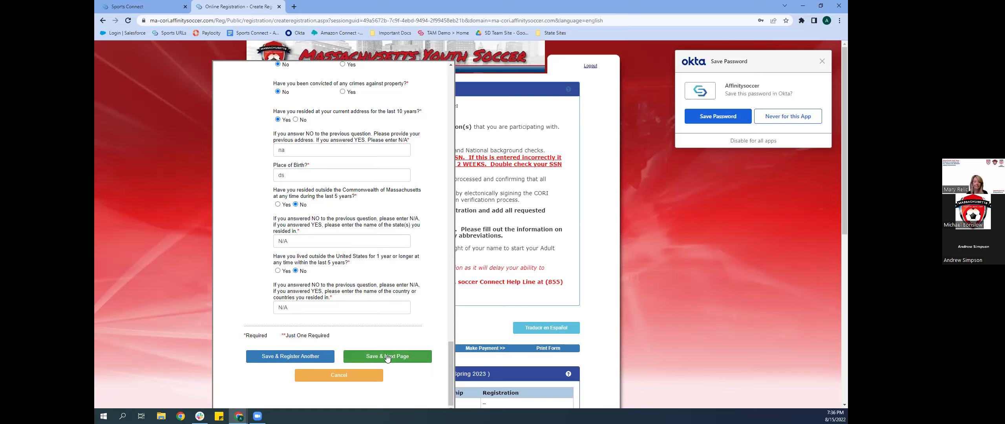
# Save the form and accept the background check, consumer report and FCRA agreements.
pyautogui.click(387, 358)
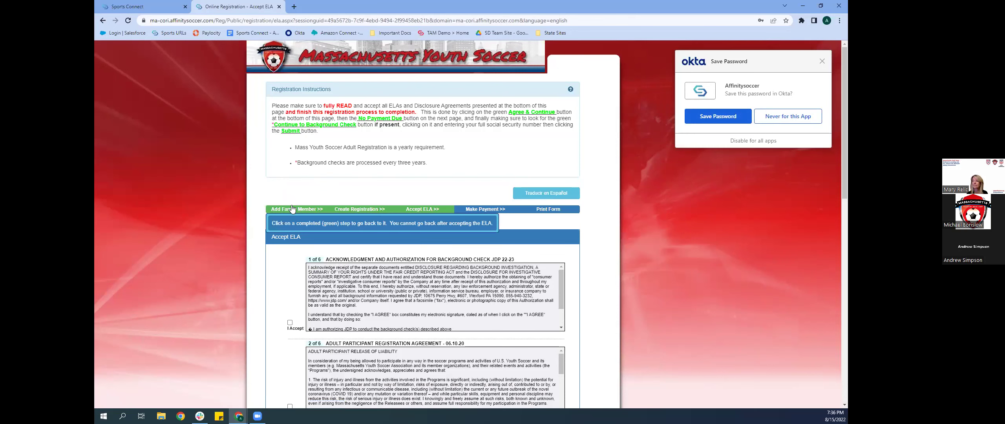
pyautogui.scroll(-2, 275, 193)
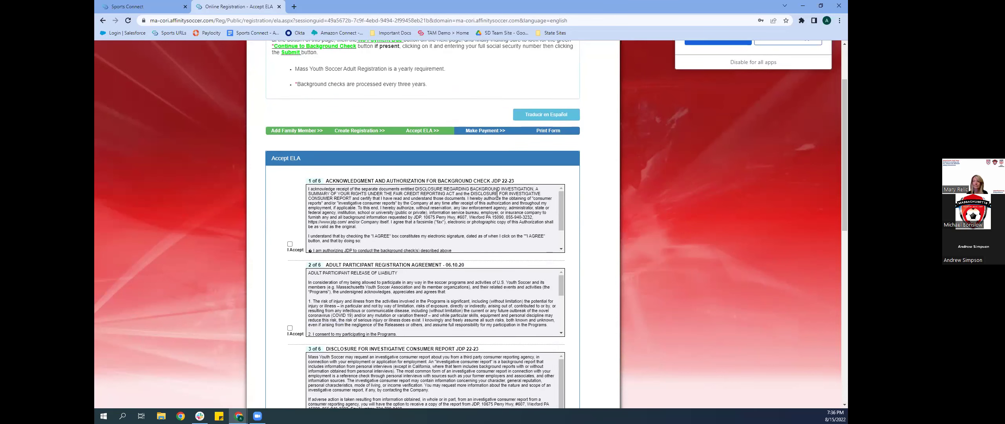
pyautogui.click(290, 245)
pyautogui.scroll(-2, 277, 239)
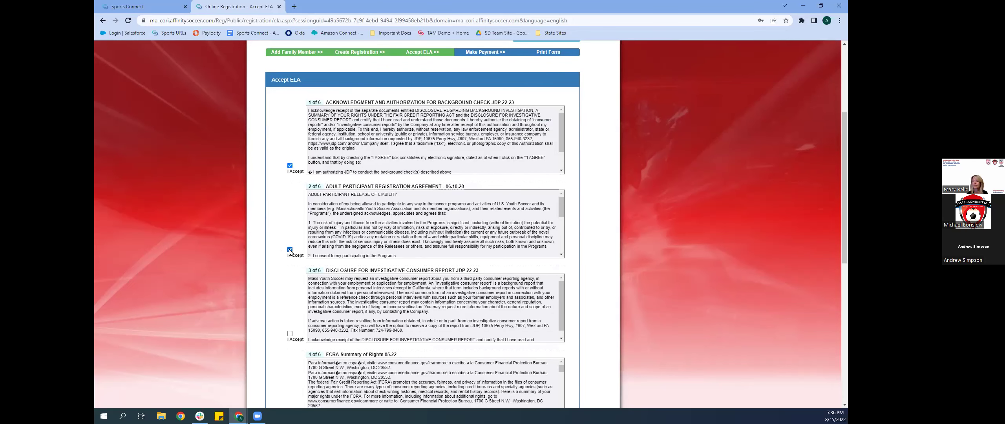
pyautogui.scroll(-3, 279, 238)
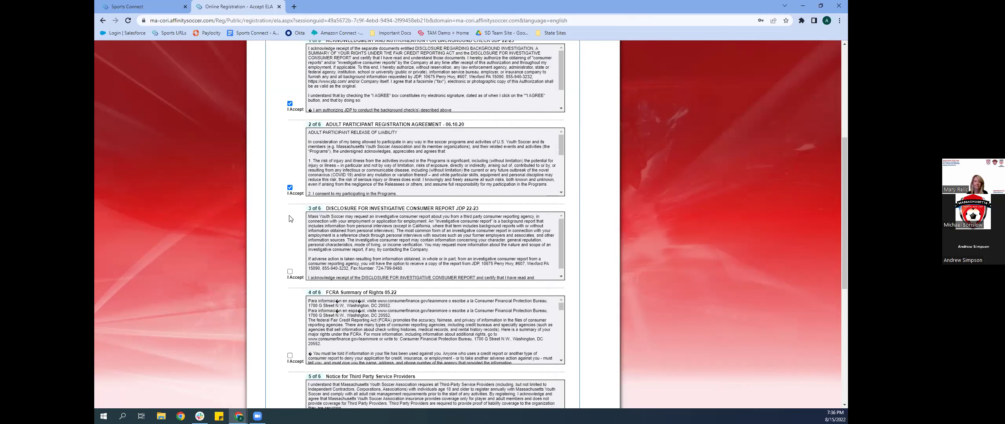
pyautogui.click(290, 216)
pyautogui.scroll(-2, 283, 231)
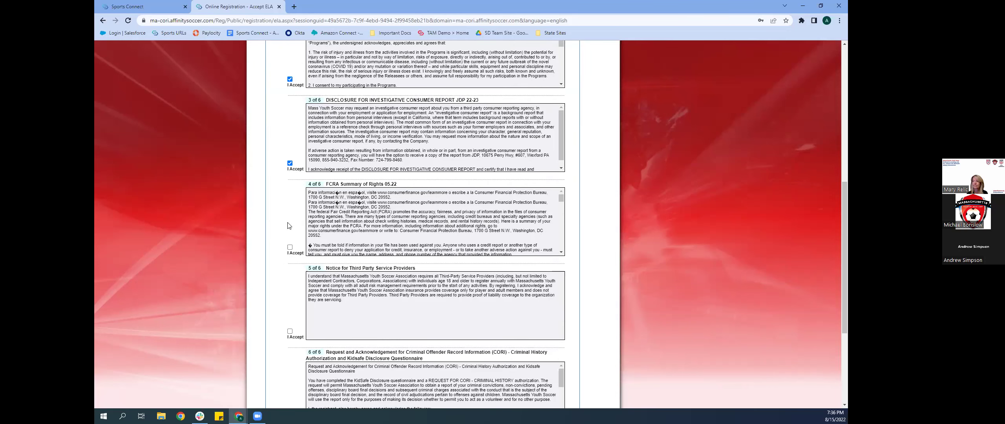
pyautogui.click(290, 221)
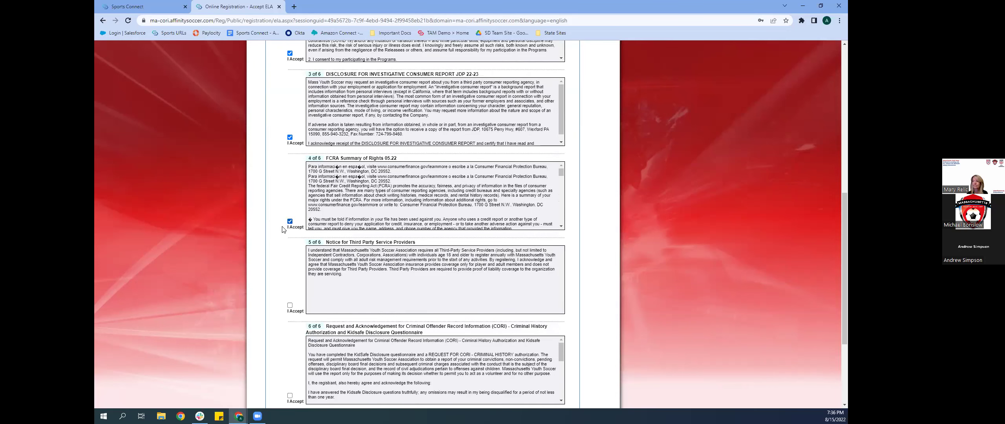
# Accept the third-party provider and CORI agreements, then Agree & Continue.
pyautogui.click(288, 305)
pyautogui.scroll(-2, 288, 305)
pyautogui.click(290, 316)
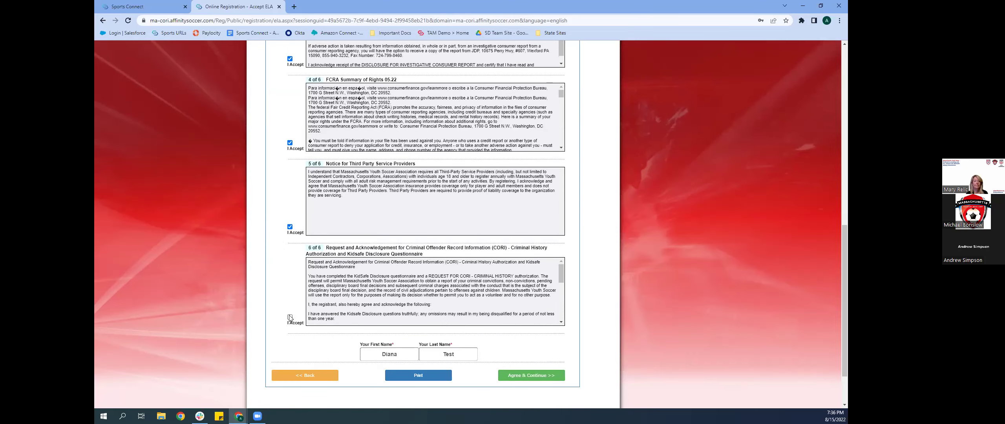
pyautogui.scroll(-1, 326, 310)
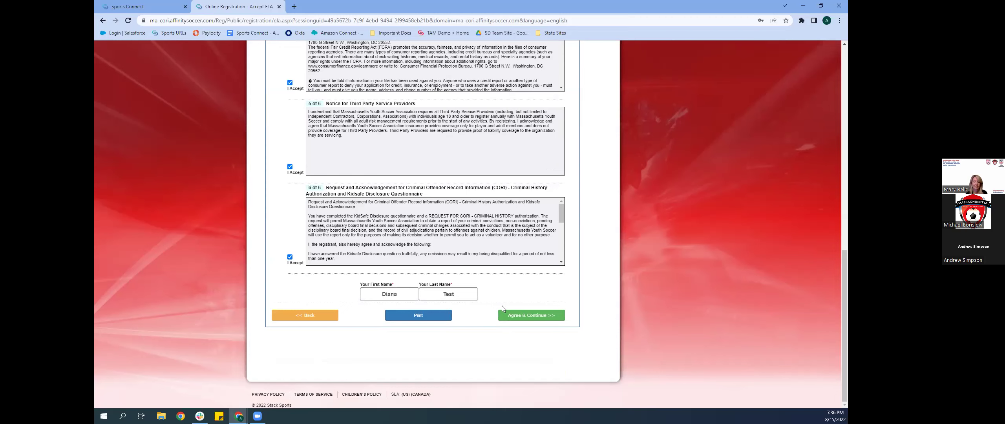
pyautogui.click(514, 317)
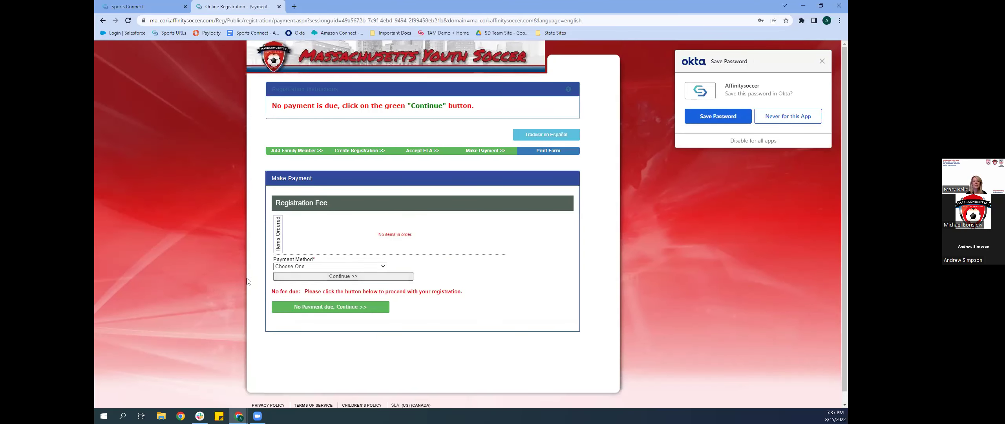
# Continue with no payment due and review the registration-complete confirmation page.
pyautogui.click(300, 309)
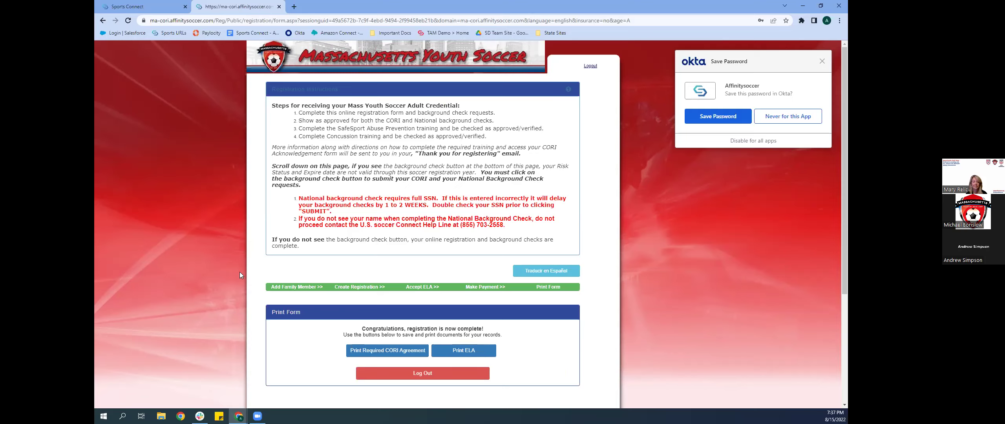
pyautogui.scroll(-3, 234, 281)
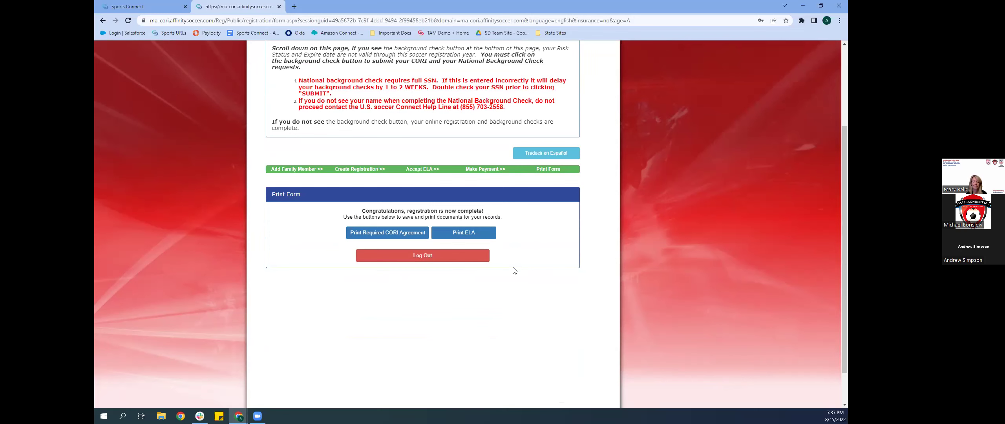
pyautogui.scroll(1, 515, 315)
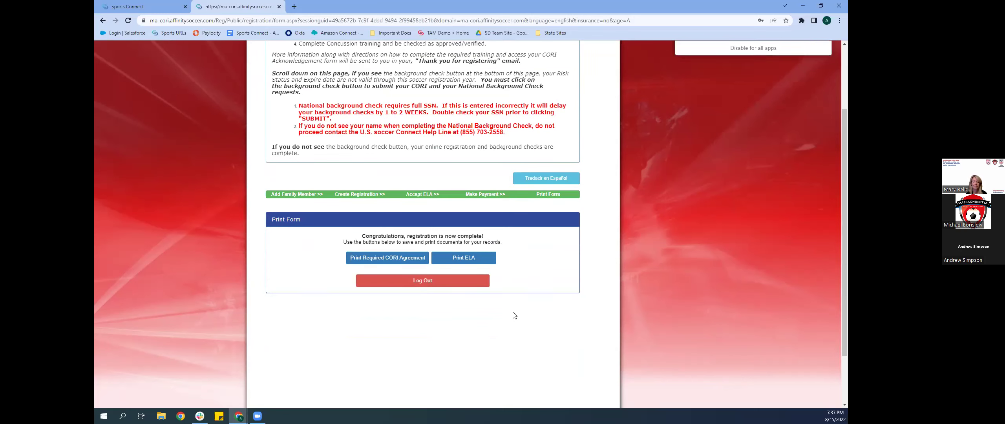
pyautogui.scroll(4, 515, 315)
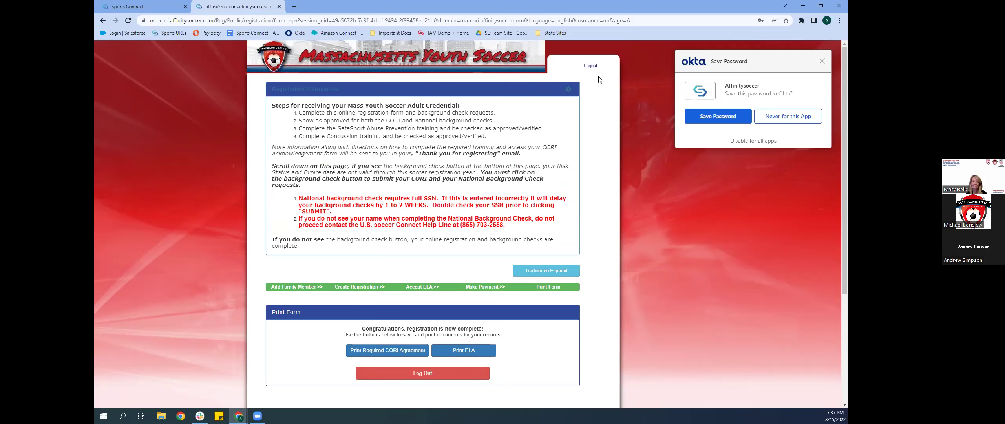
pyautogui.click(591, 66)
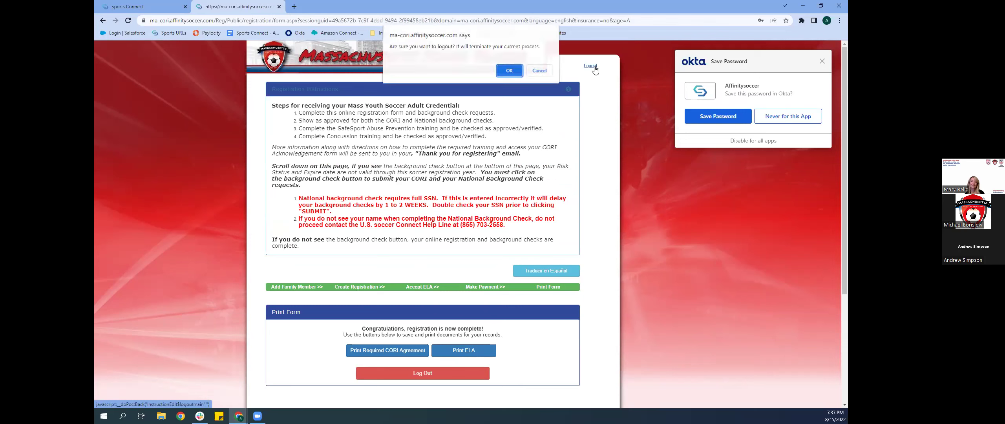
pyautogui.click(508, 74)
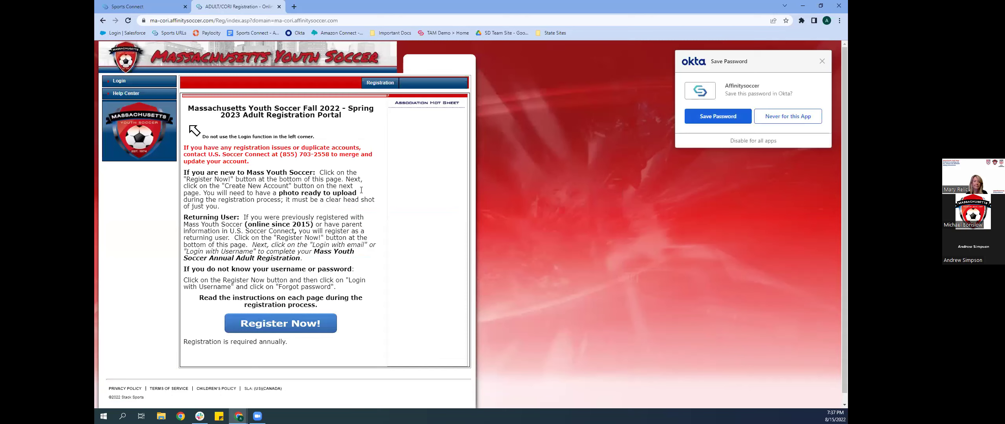
# Return to the Sports Connect tab and log in with the test account's username and password.
pyautogui.click(154, 5)
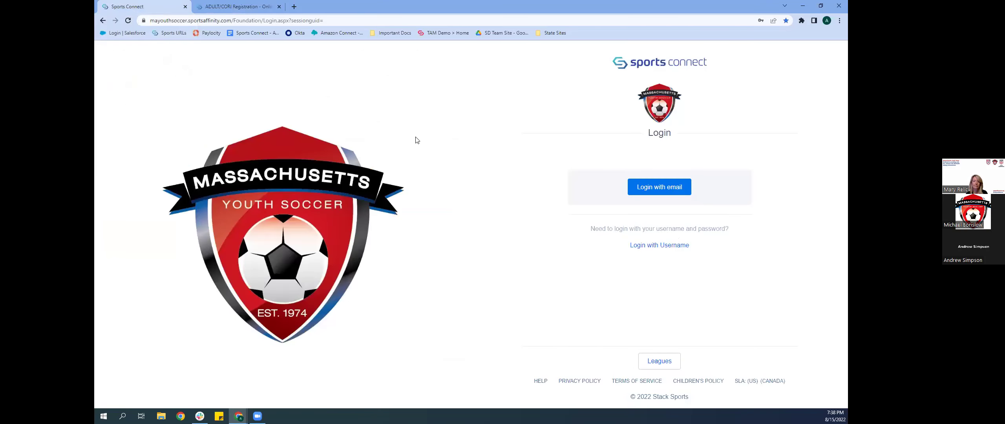
pyautogui.click(652, 246)
pyautogui.click(593, 192)
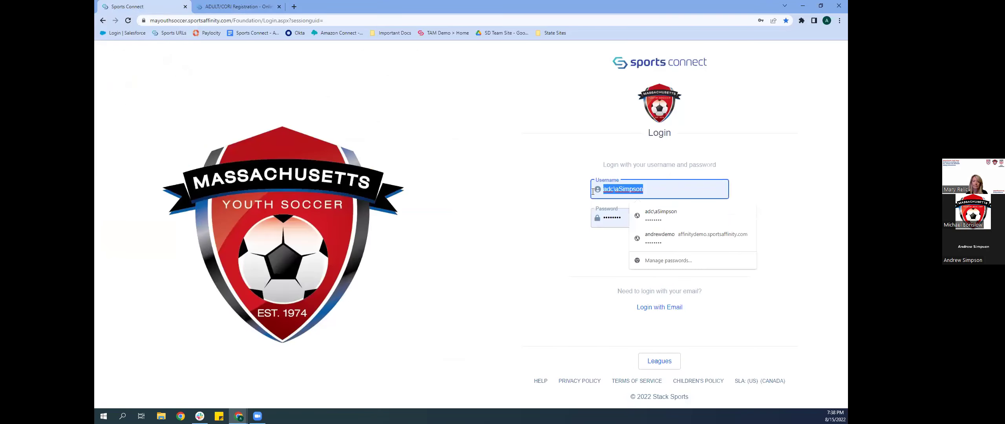
pyautogui.press('BackSpace')
pyautogui.write('Test')
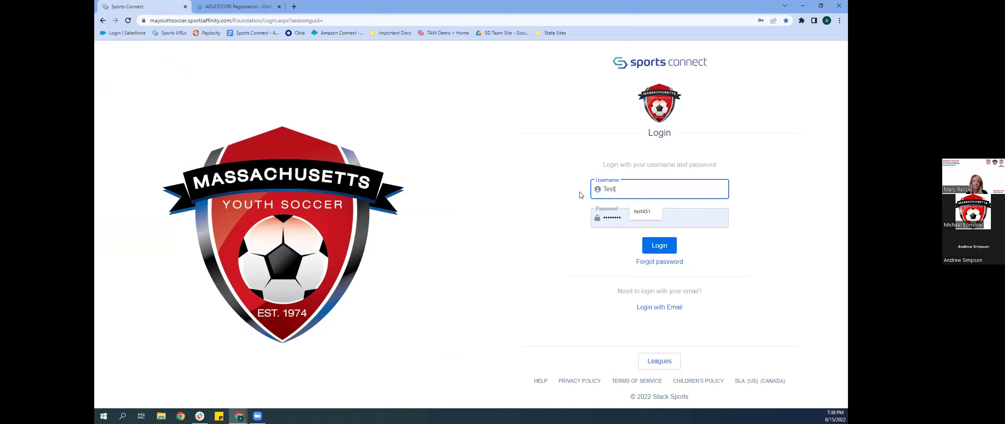
pyautogui.write('451')
pyautogui.press('Tab')
pyautogui.write('••••')
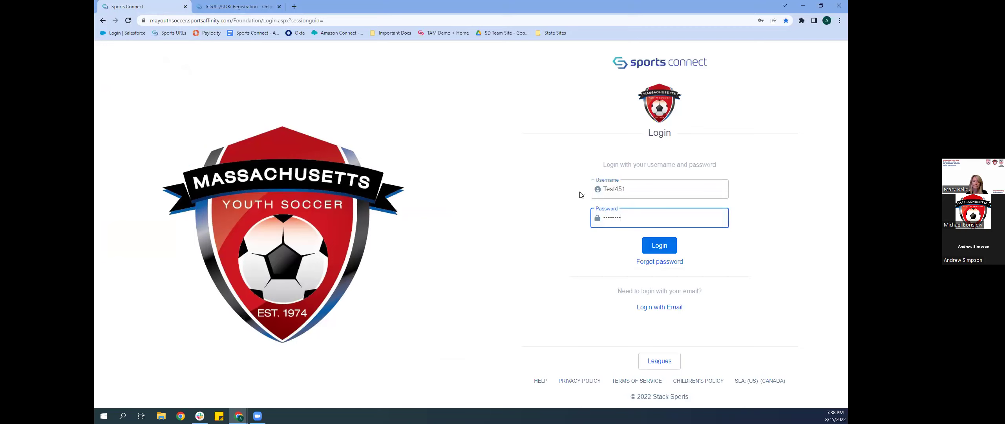
pyautogui.press('Return')
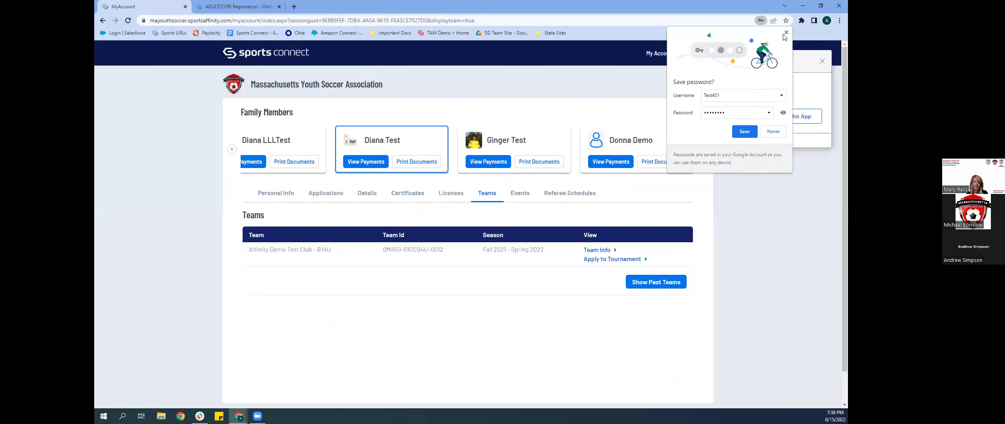
# Dismiss both save-password prompts and scroll the Certificates tab down to the SafeSport, Concussion and CORI cards.
pyautogui.click(786, 32)
pyautogui.click(822, 61)
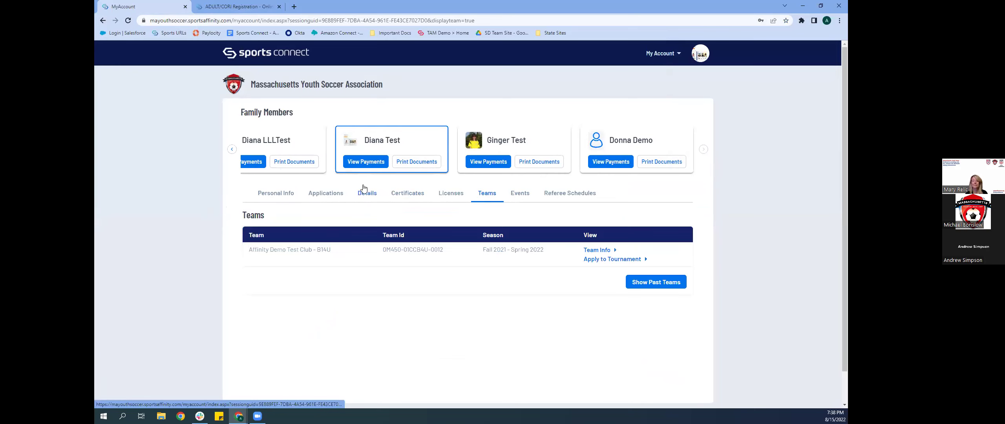
pyautogui.click(404, 197)
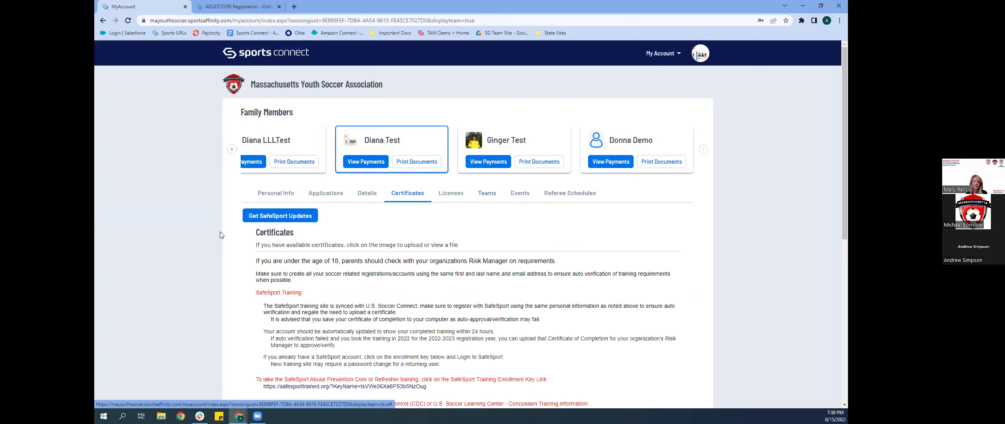
pyautogui.scroll(-2, 224, 237)
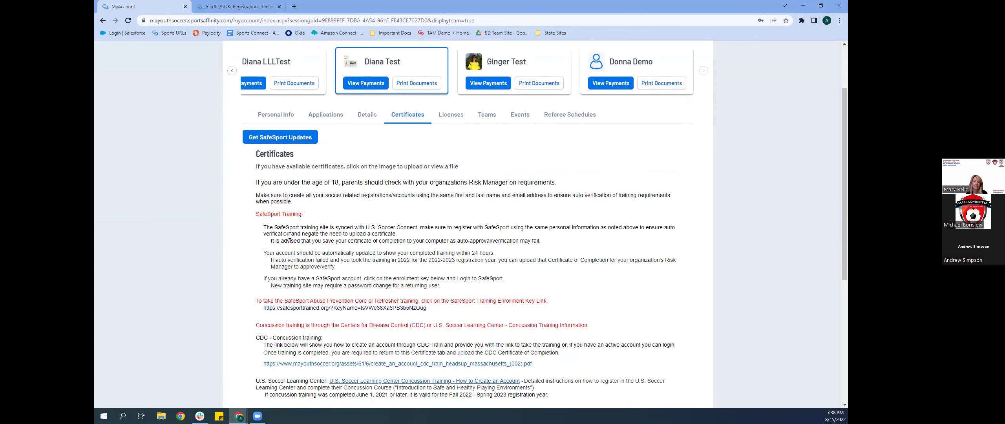
pyautogui.scroll(-2, 179, 251)
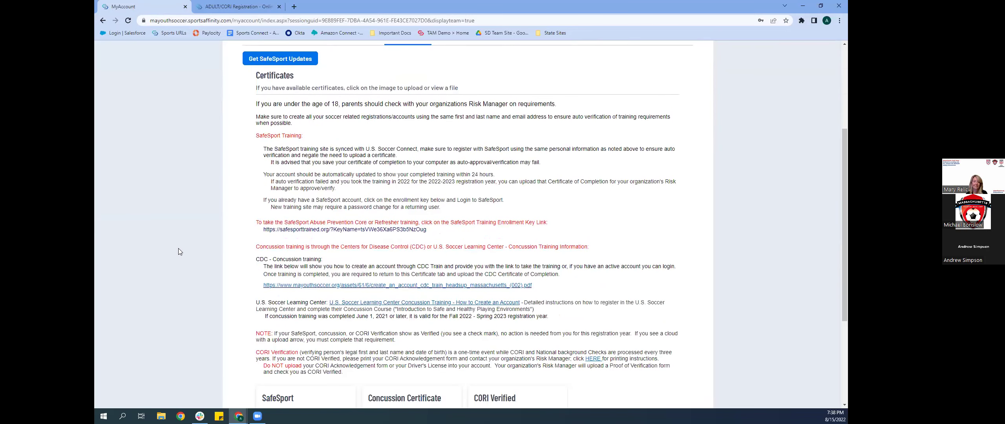
pyautogui.scroll(-1, 171, 244)
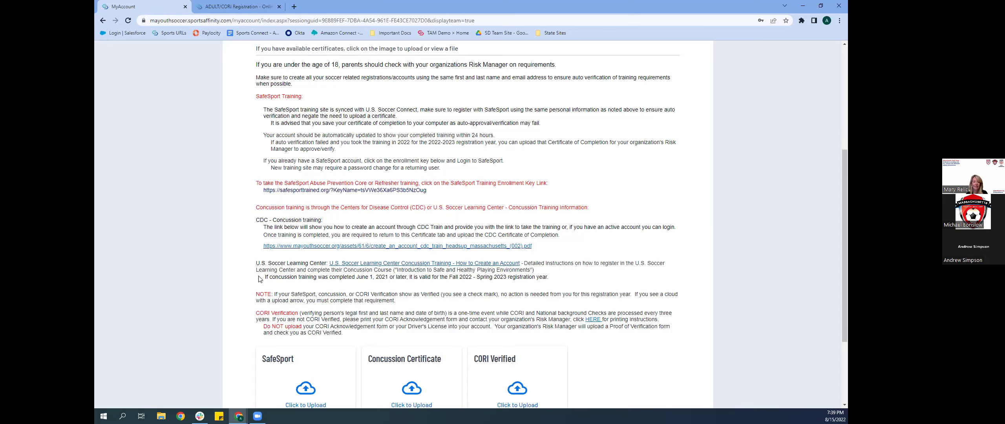
pyautogui.scroll(-1, 252, 271)
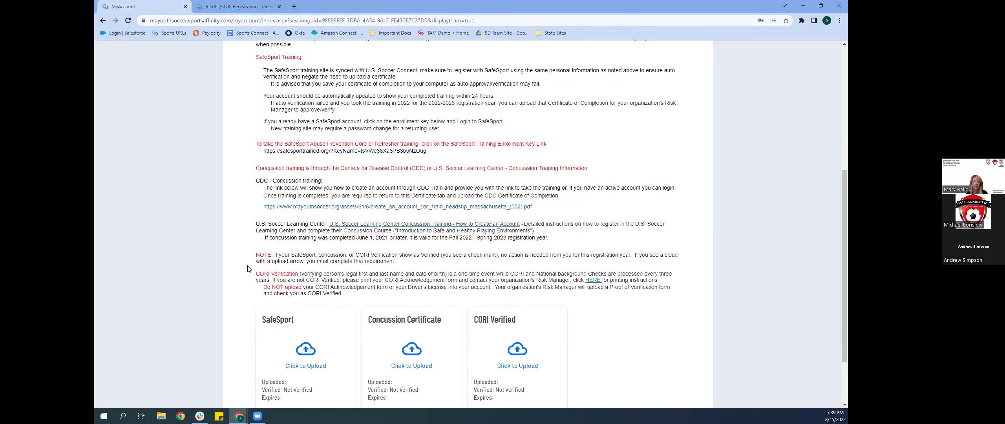
pyautogui.scroll(-2, 243, 267)
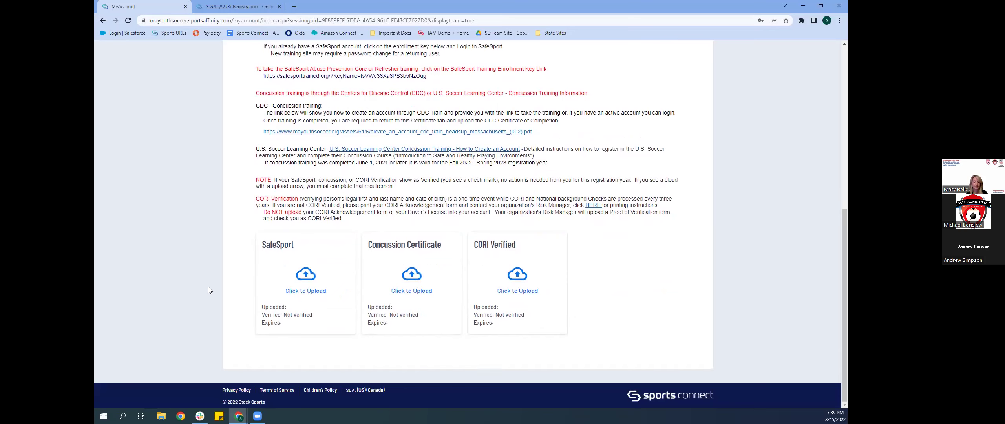
# Choose the certificate image file for the SafeSport card and upload it.
pyautogui.click(302, 278)
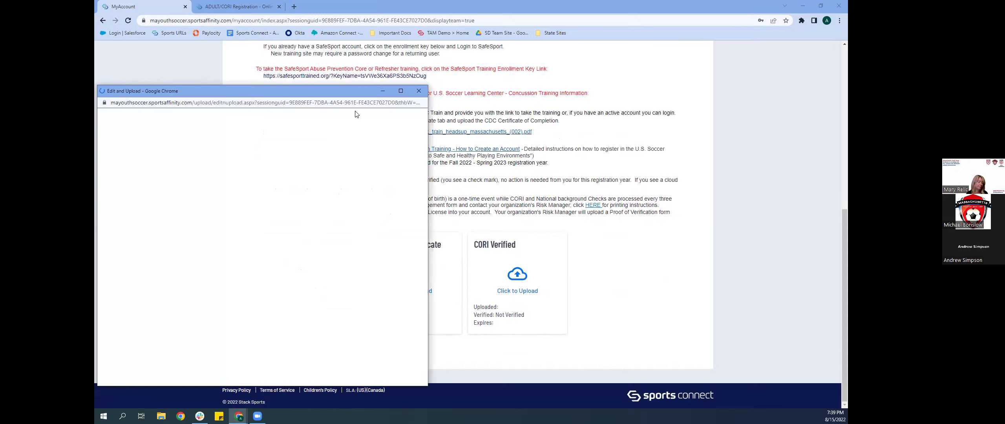
pyautogui.moveTo(314, 85); pyautogui.dragTo(314, 82)
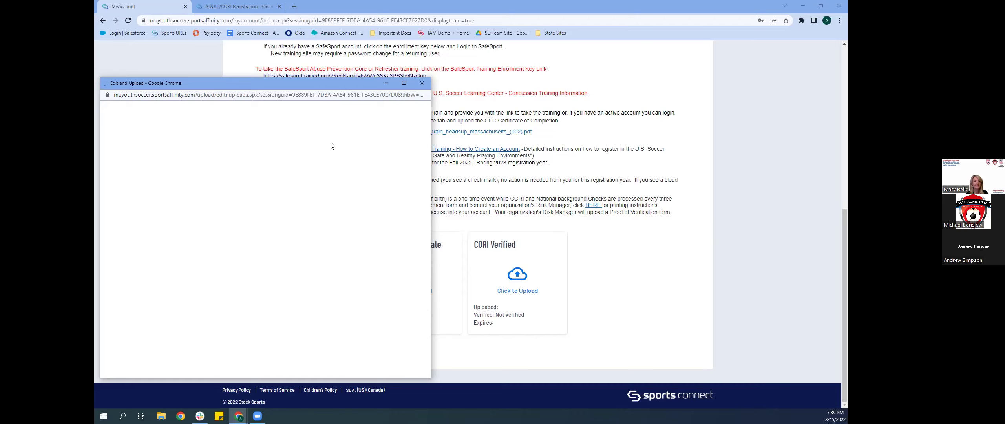
pyautogui.click(455, 14)
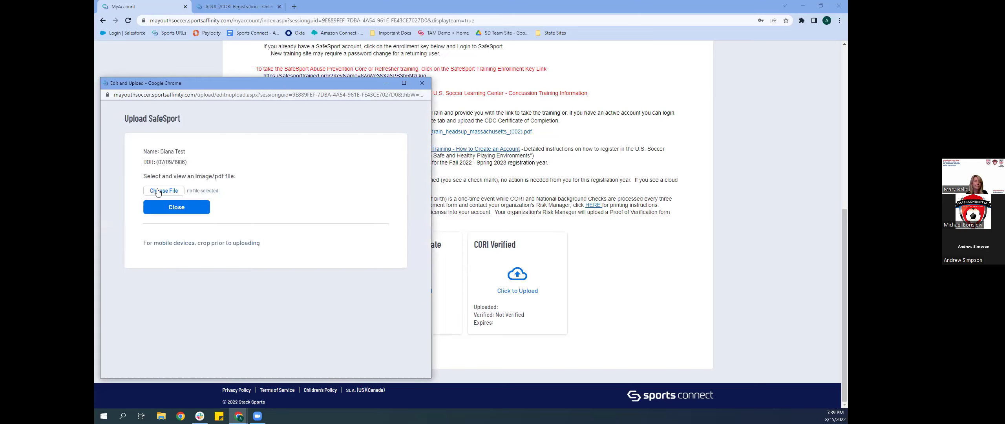
pyautogui.click(158, 191)
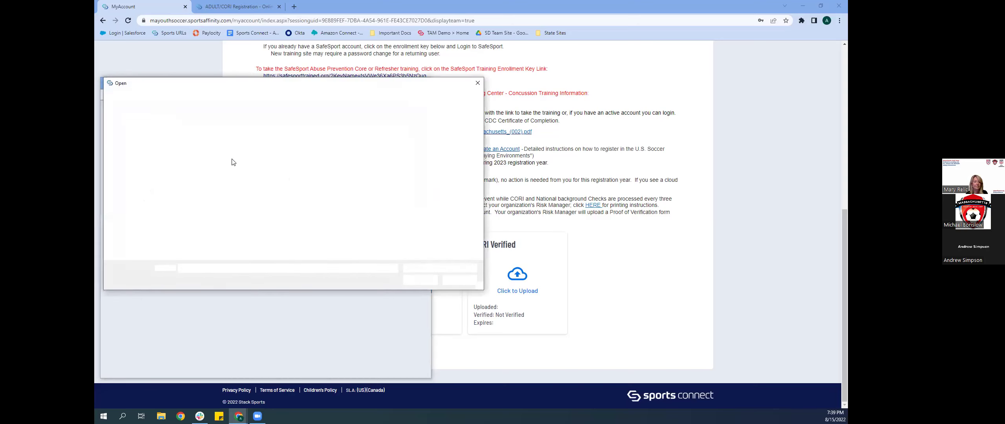
pyautogui.click(208, 156)
pyautogui.click(420, 279)
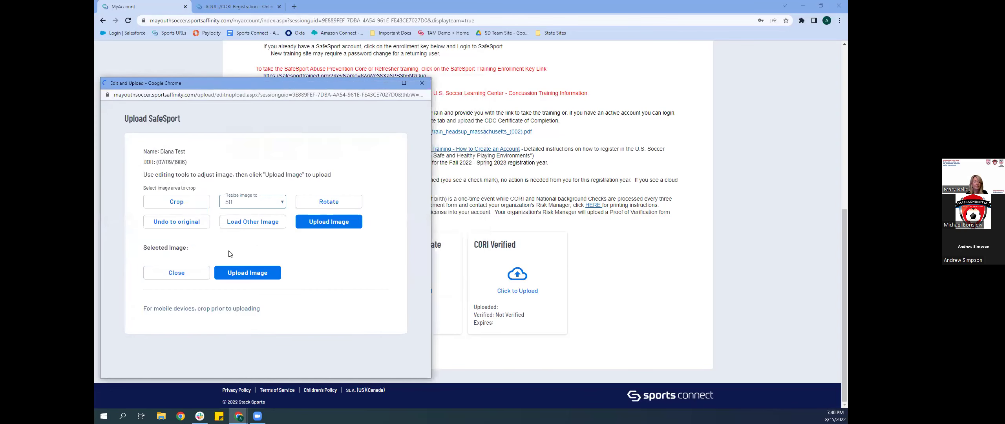
pyautogui.scroll(-2, 117, 235)
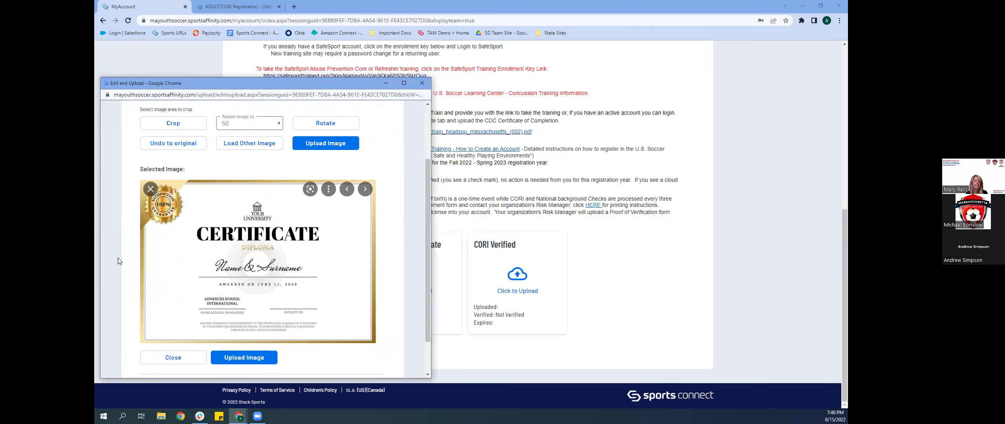
pyautogui.click(232, 360)
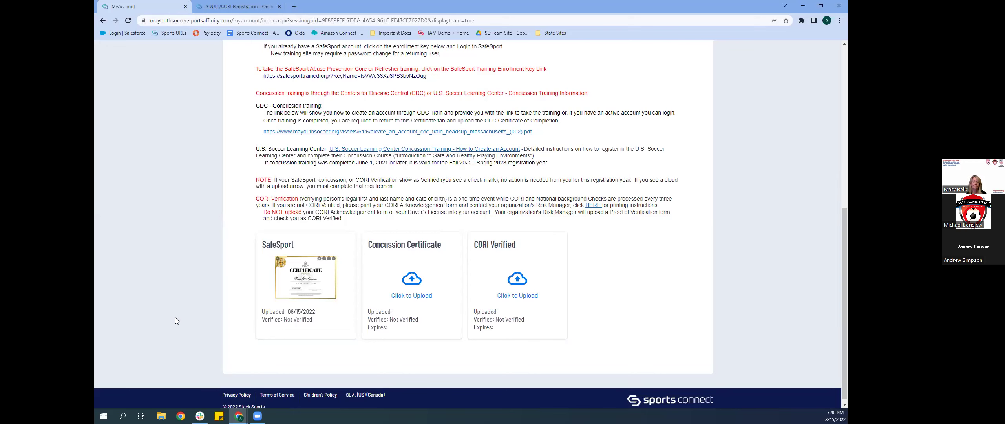
# Go back to the top of the page and bring up the account's registration Applications list.
pyautogui.scroll(3, 175, 321)
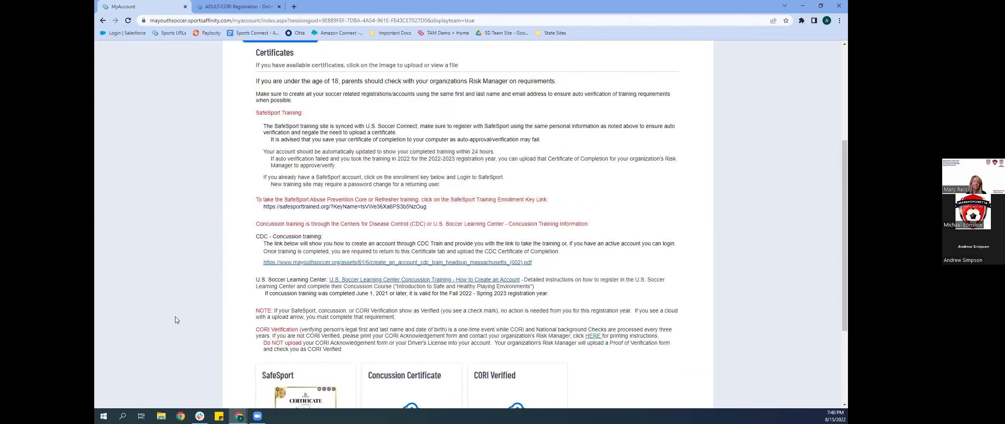
pyautogui.scroll(5, 175, 319)
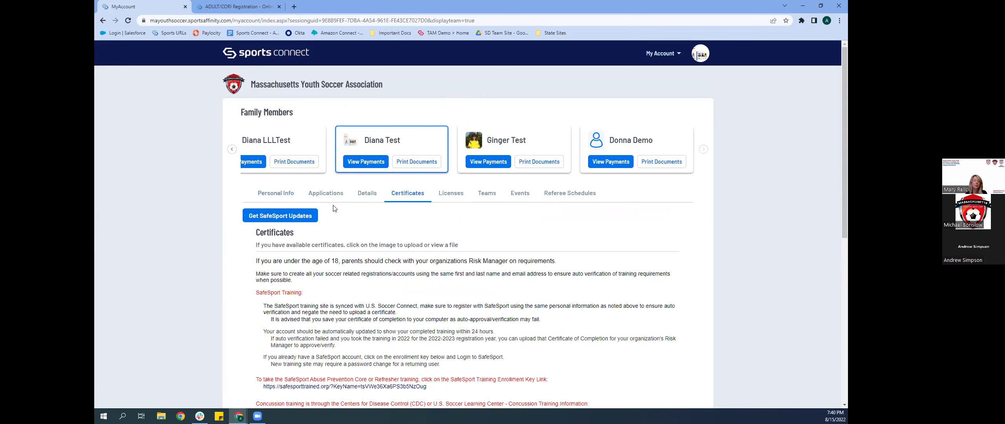
pyautogui.click(321, 192)
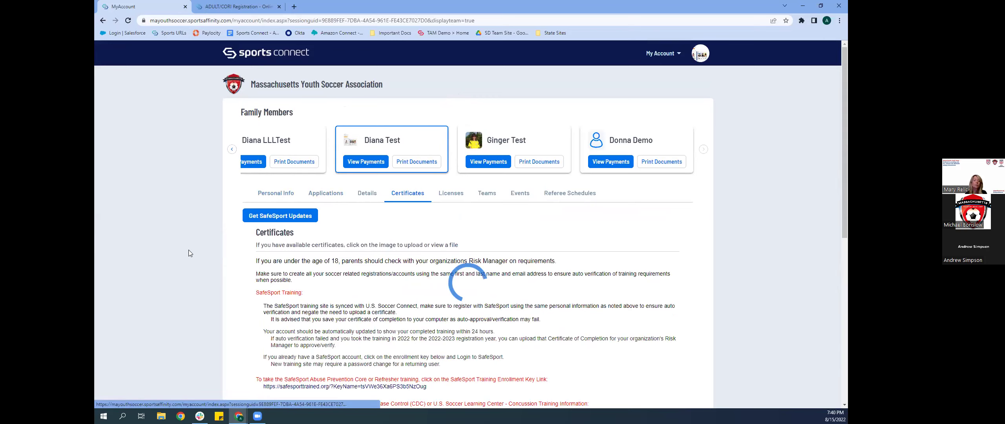
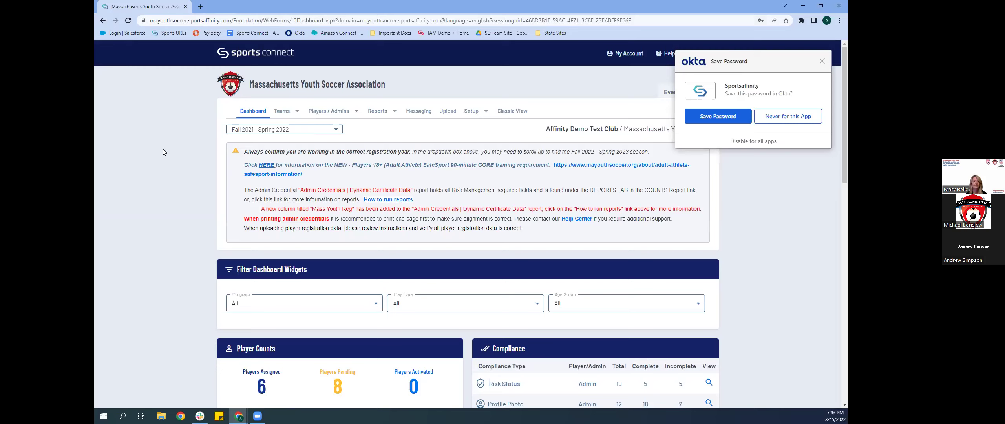
pyautogui.click(323, 131)
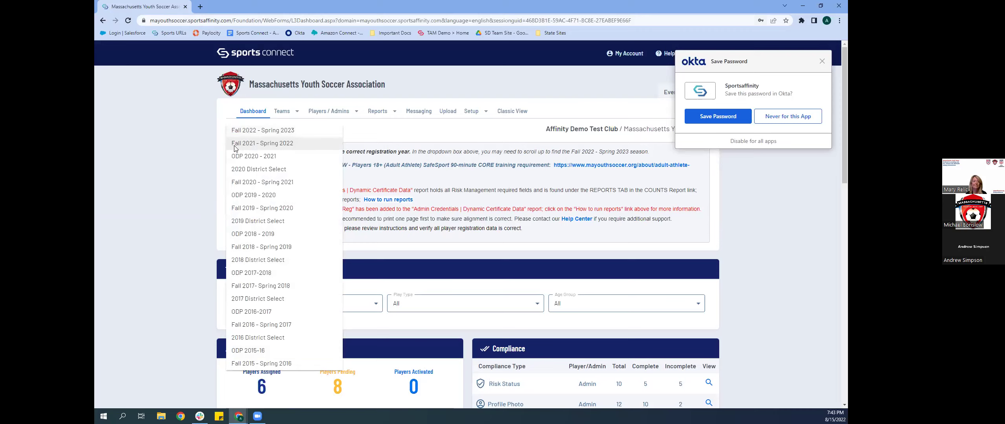
pyautogui.click(182, 149)
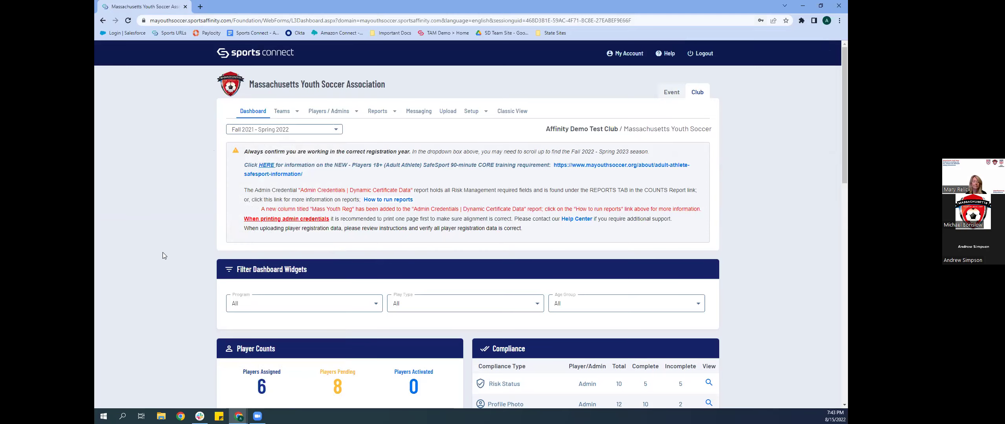
# Scroll to the dashboard's Compliance table and open the SafeSport admin list (10 of 12 incomplete).
pyautogui.scroll(-5, 95, 242)
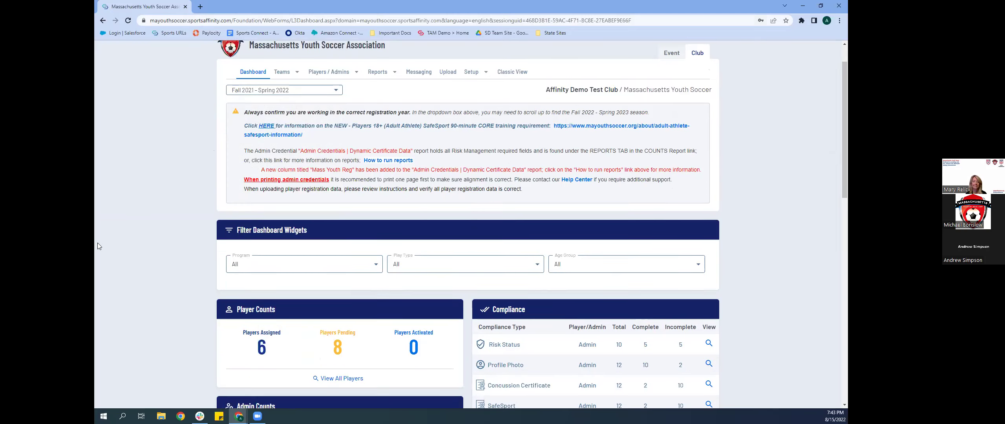
pyautogui.scroll(-1, 98, 237)
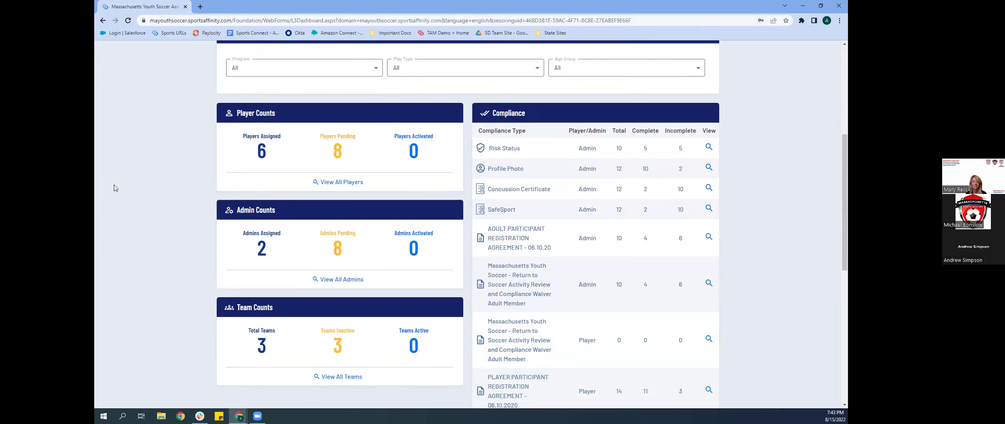
pyautogui.moveTo(268, 146)
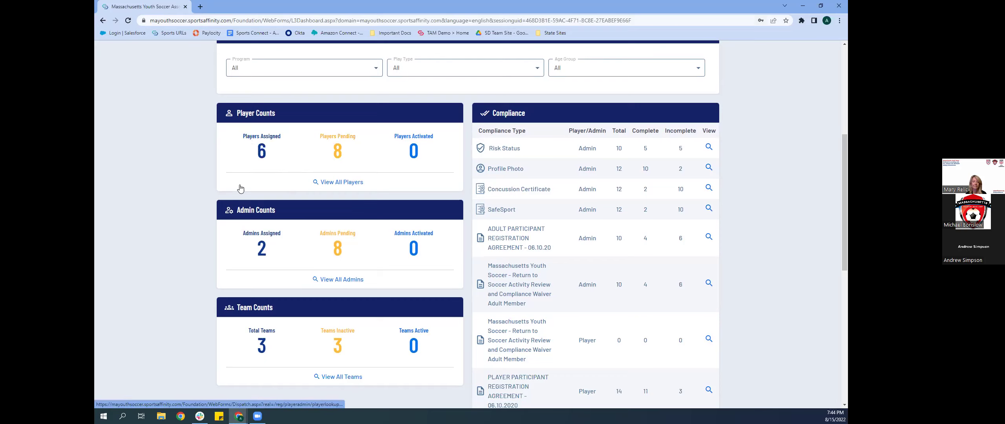
pyautogui.moveTo(363, 163)
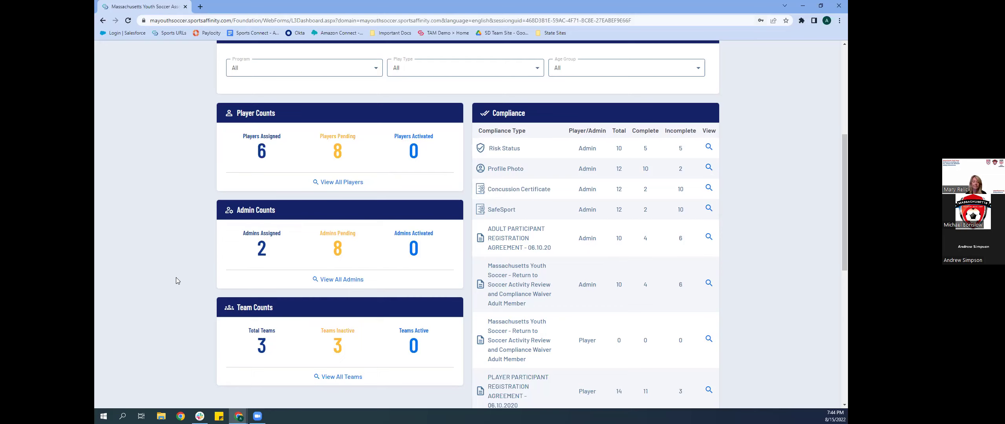
pyautogui.scroll(-1, 176, 280)
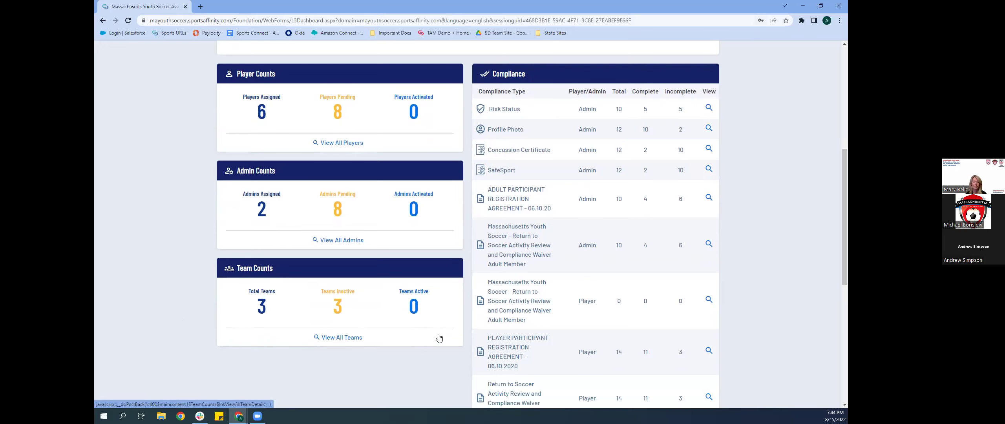
pyautogui.scroll(1, 457, 336)
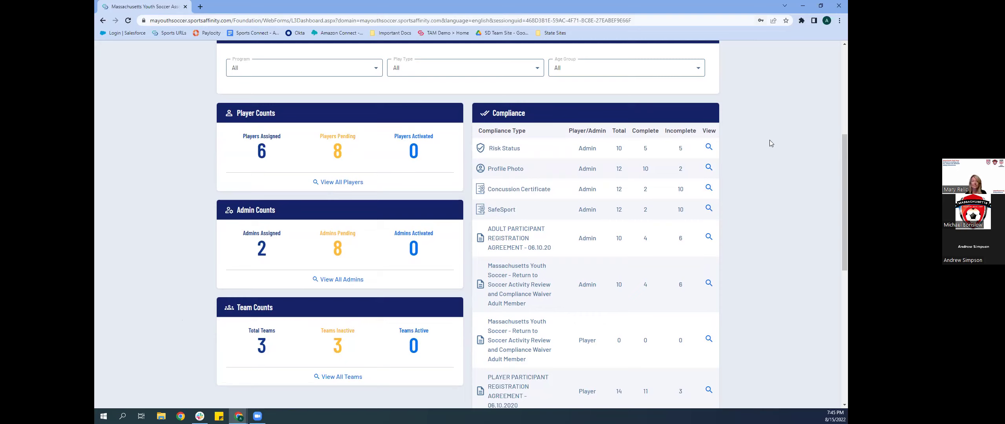
pyautogui.scroll(-1, 770, 149)
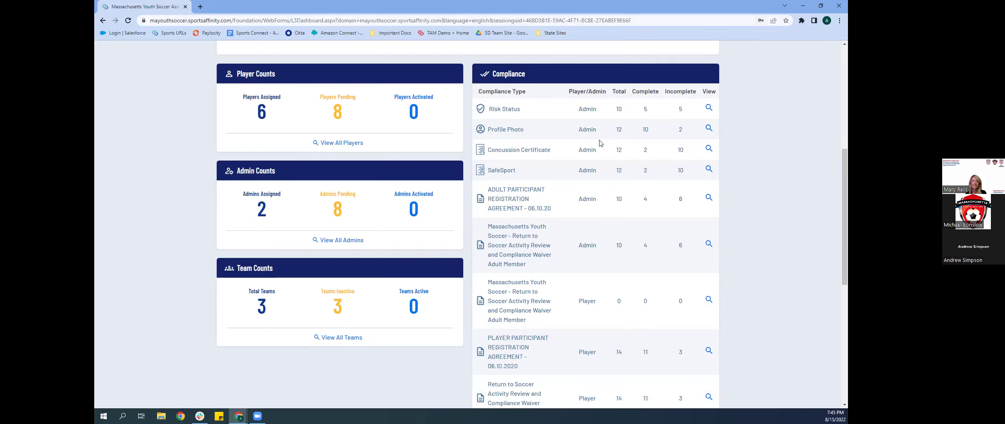
pyautogui.click(709, 171)
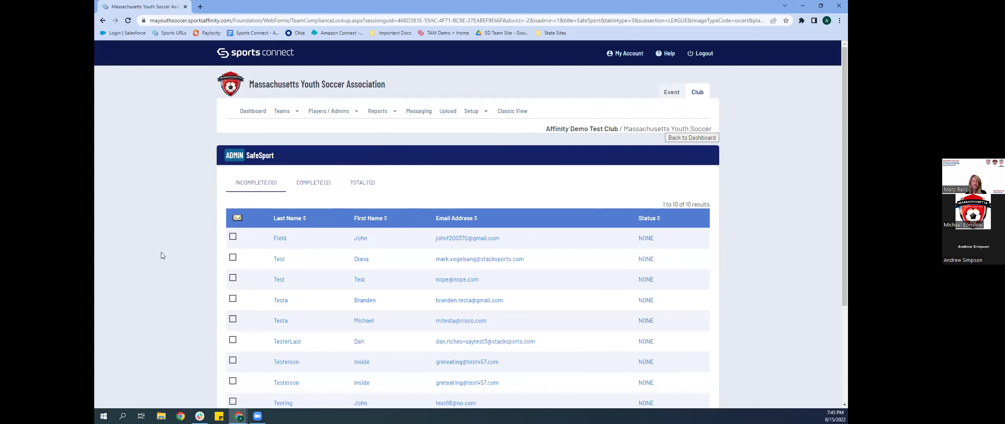
# Check all ten incomplete SafeSport admins and start an Email Selected Members message to them.
pyautogui.scroll(-1, 158, 256)
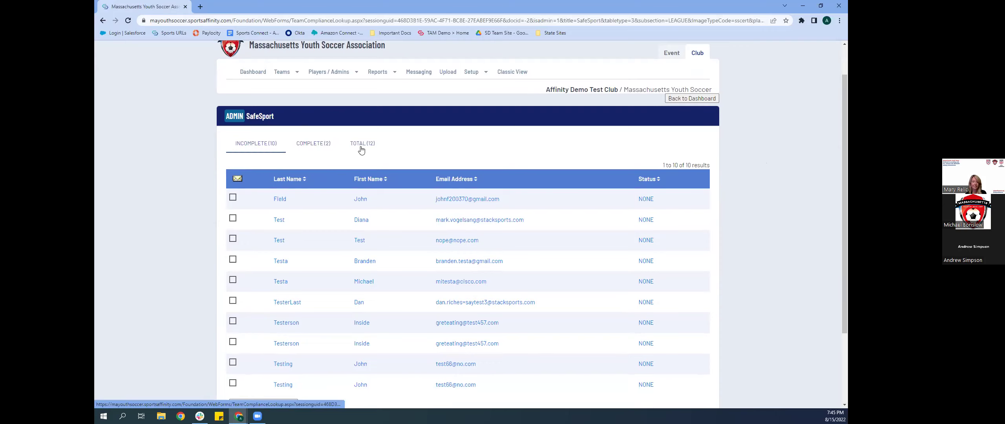
pyautogui.scroll(-1, 154, 174)
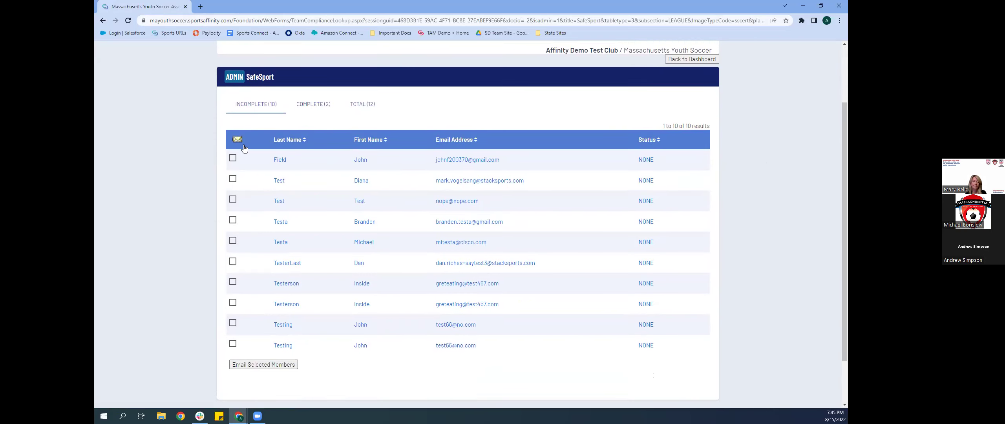
pyautogui.click(238, 139)
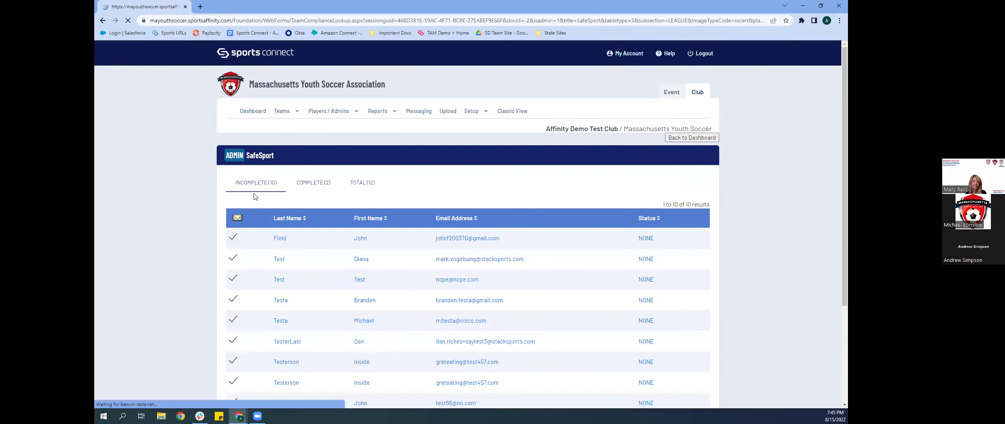
pyautogui.scroll(-3, 172, 218)
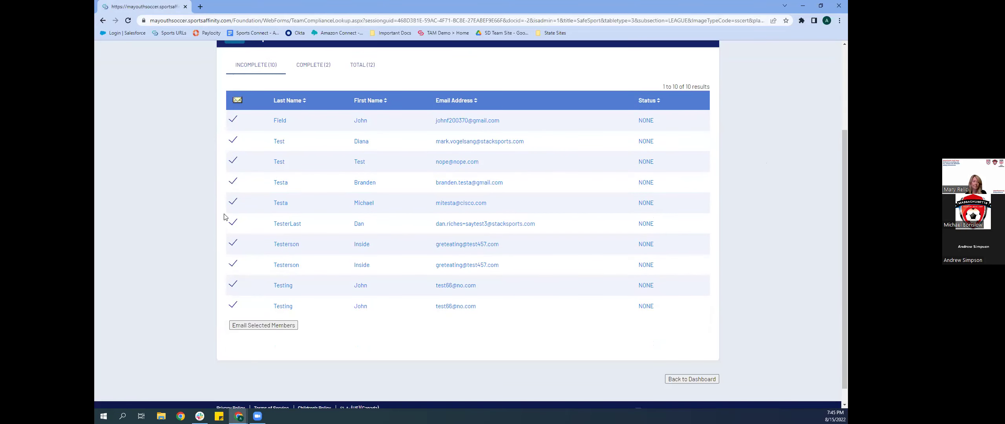
pyautogui.scroll(-1, 192, 271)
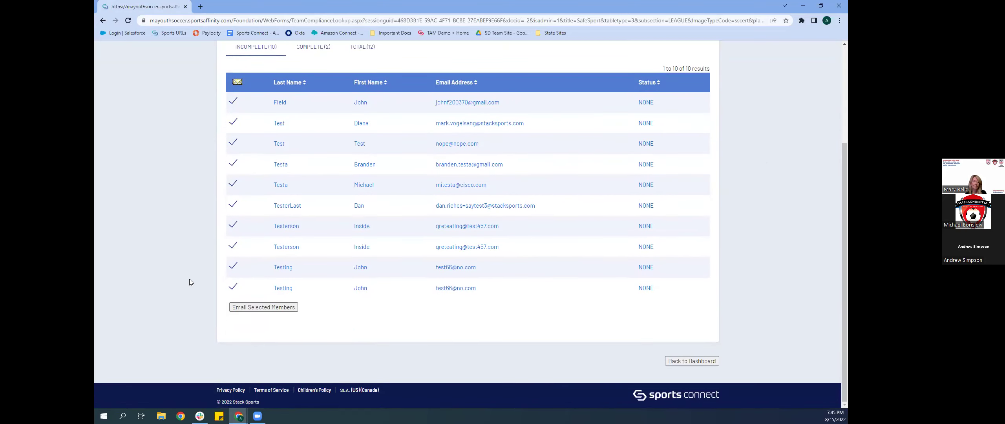
pyautogui.click(237, 308)
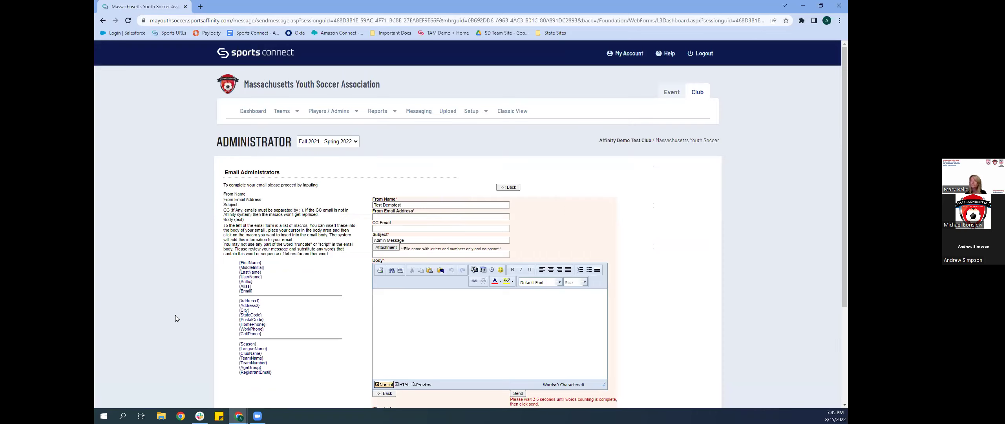
# Insert {FirstName}{LastName} into the email body, then {LeagueName} on a new line.
pyautogui.scroll(-3, 176, 294)
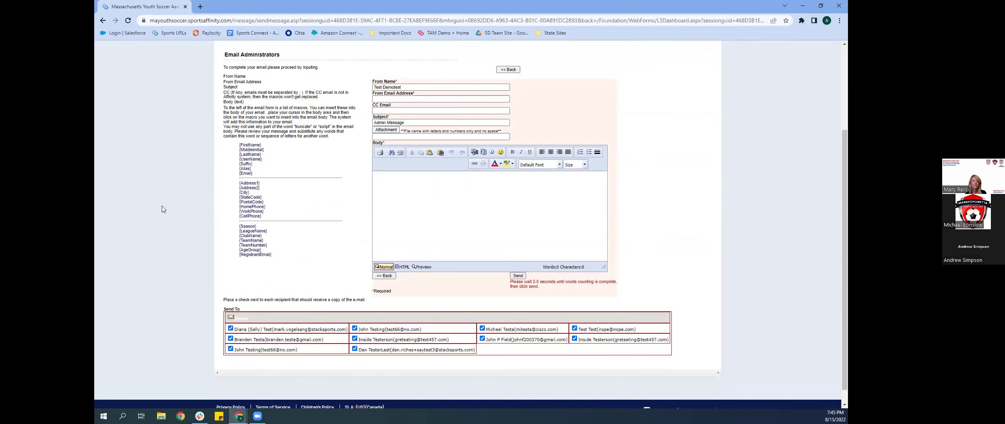
pyautogui.scroll(1, 161, 209)
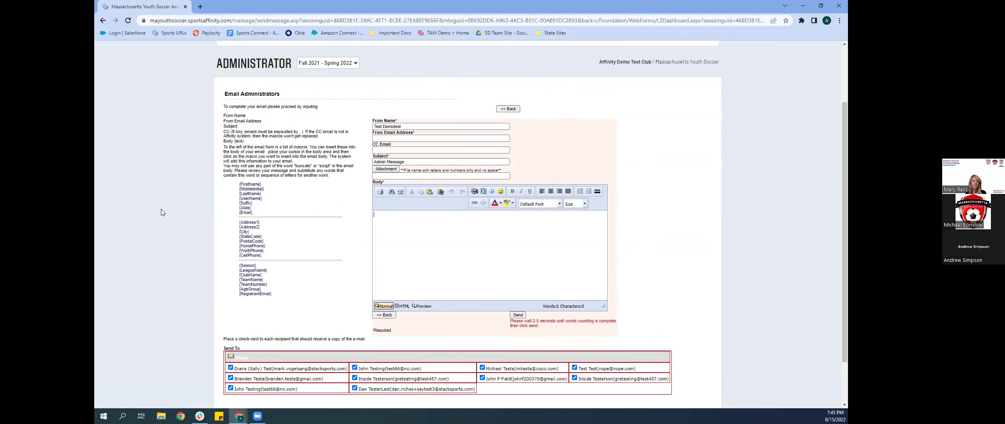
pyautogui.click(249, 184)
pyautogui.click(250, 193)
pyautogui.click(432, 253)
pyautogui.press('Return')
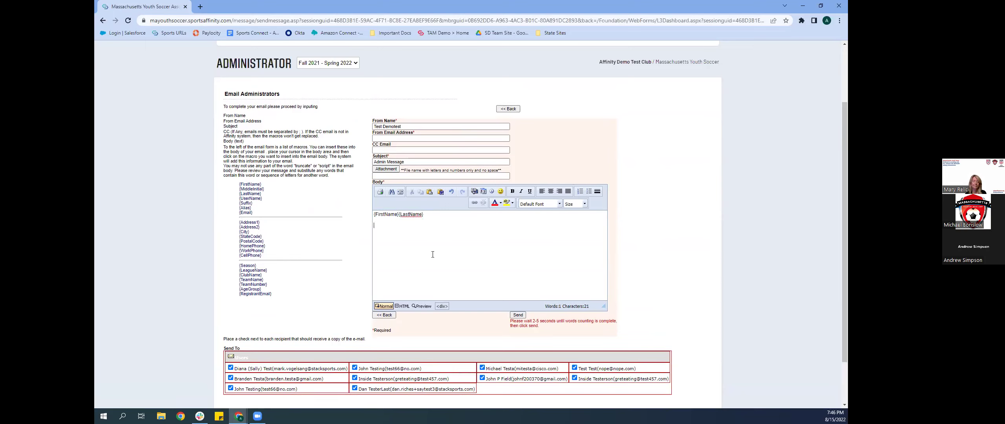
pyautogui.click(262, 272)
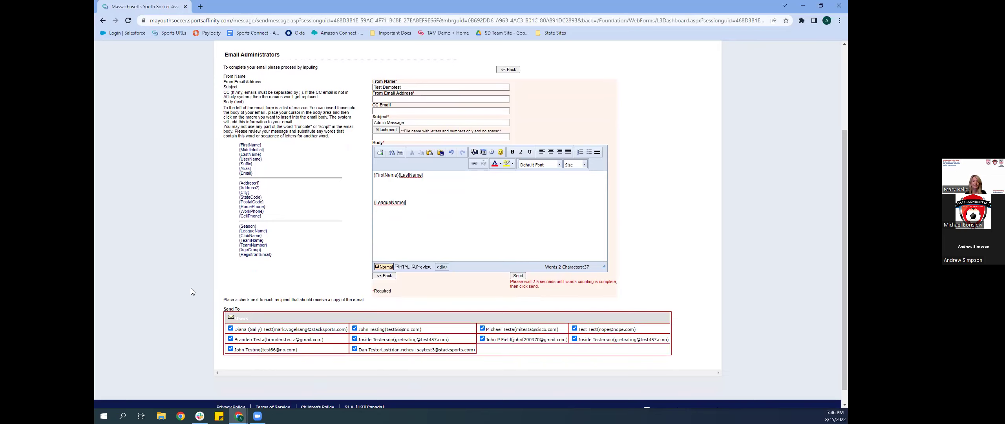
pyautogui.scroll(2, 153, 312)
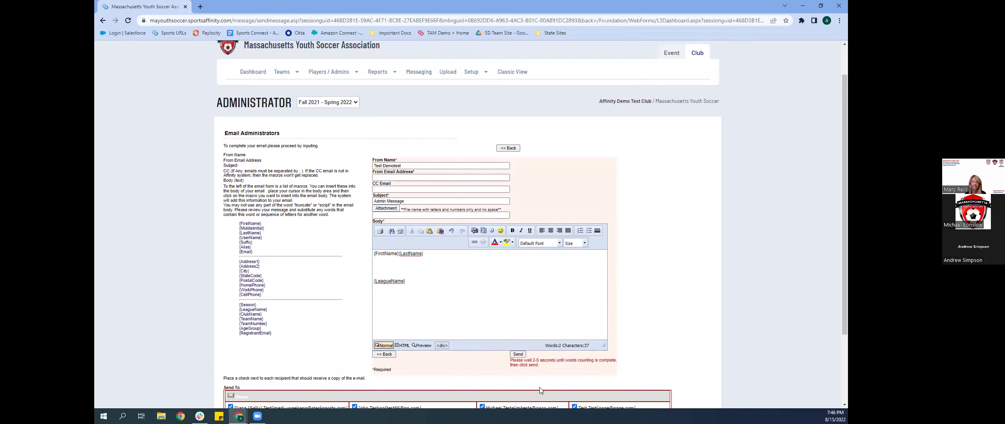
# Abandon the email with << Back and scroll through the Massachusetts Youth Soccer Association dashboard.
pyautogui.click(512, 149)
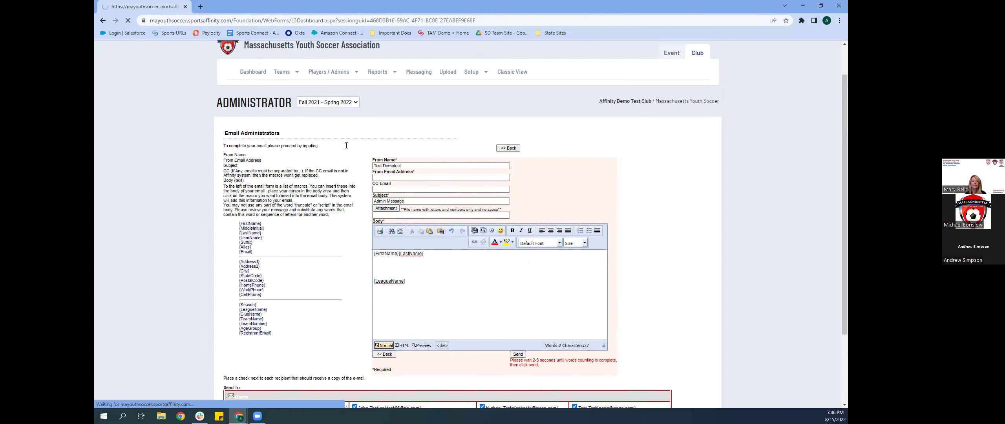
pyautogui.scroll(-2, 428, 235)
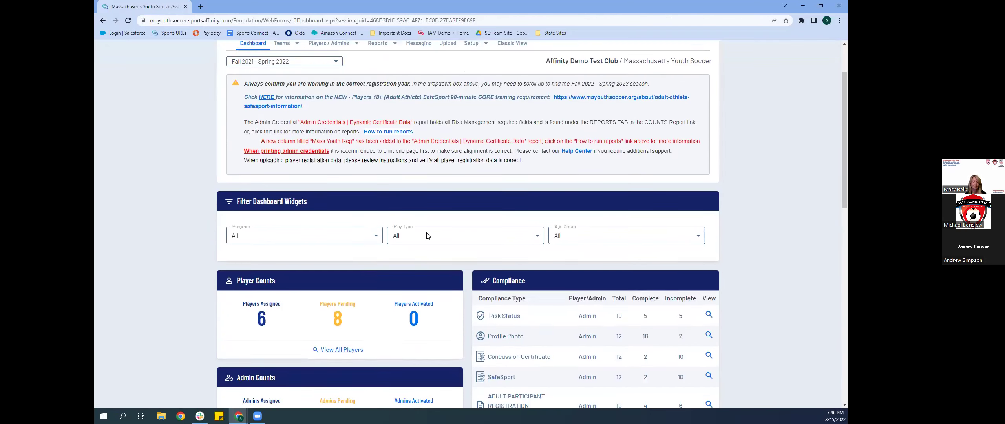
pyautogui.scroll(-4, 427, 236)
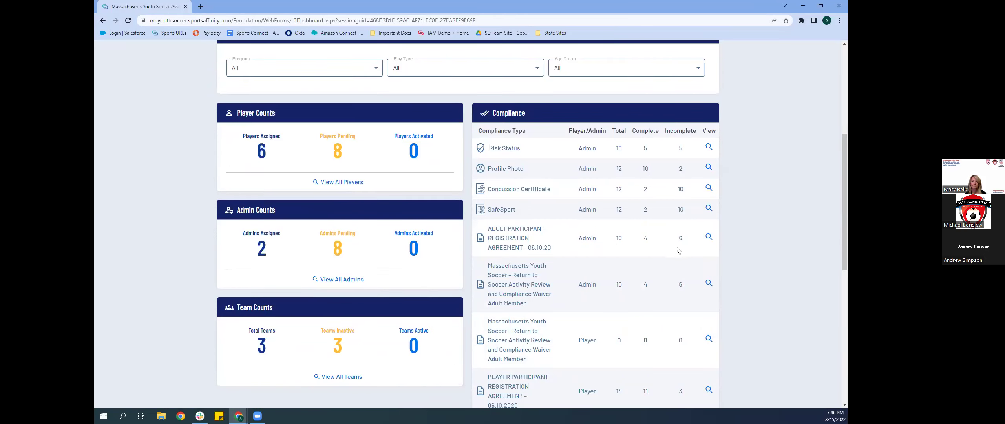
pyautogui.scroll(-2, 679, 251)
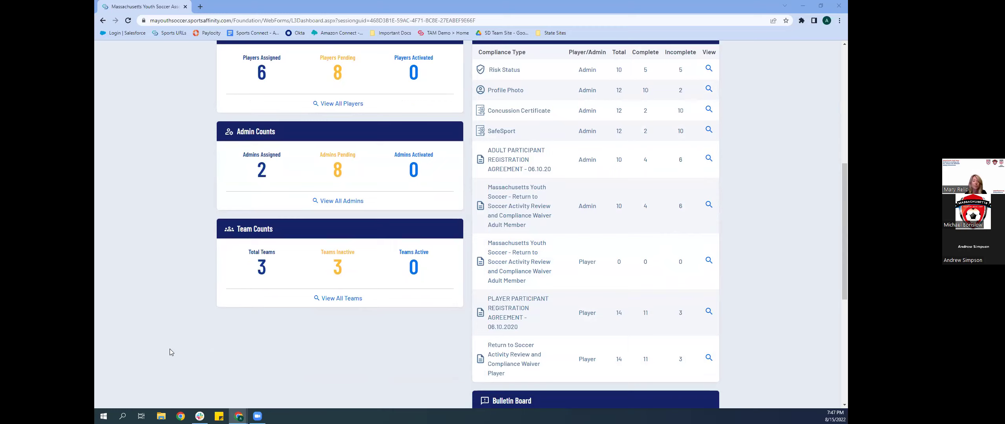
pyautogui.scroll(1, 716, 301)
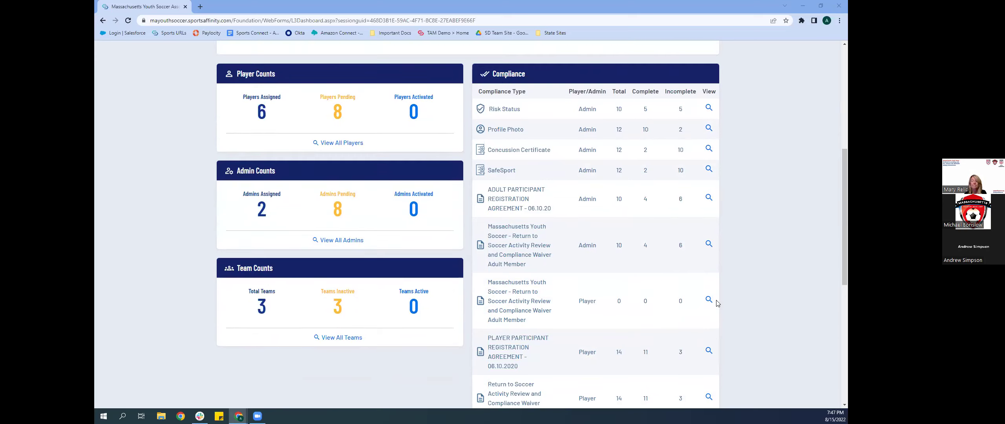
pyautogui.scroll(-1, 717, 304)
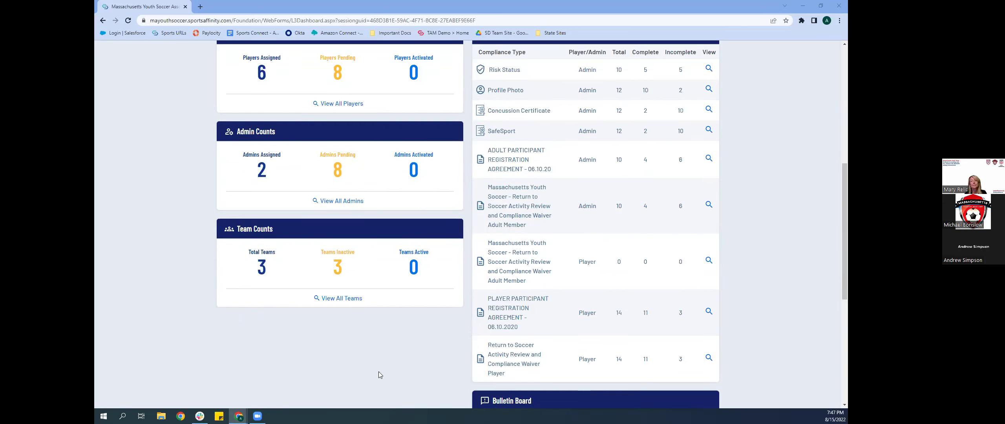
pyautogui.scroll(1, 157, 334)
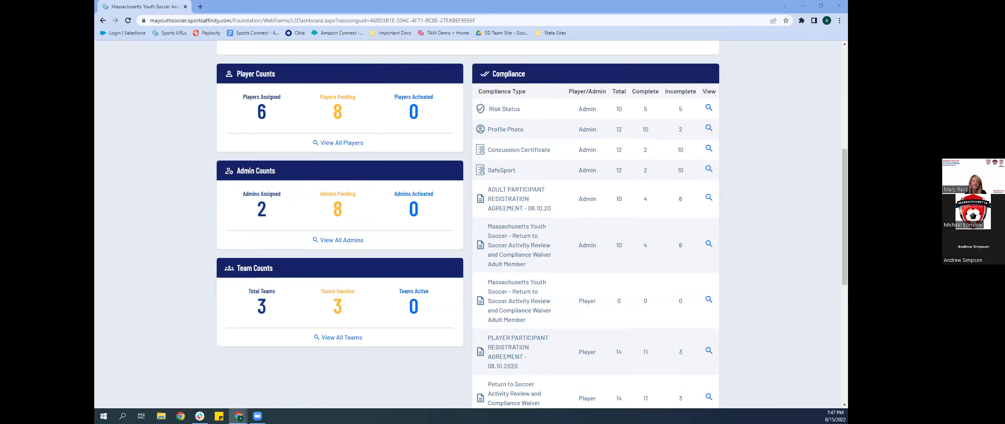
pyautogui.scroll(5, 144, 246)
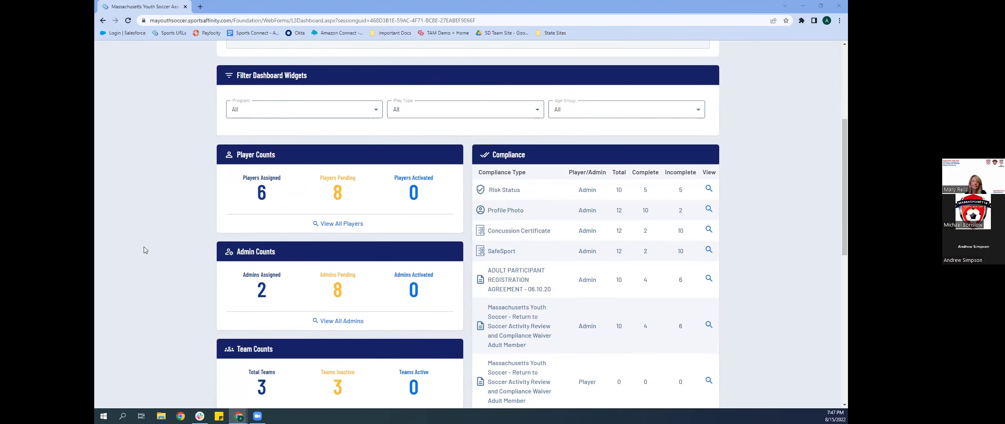
pyautogui.scroll(2, 144, 249)
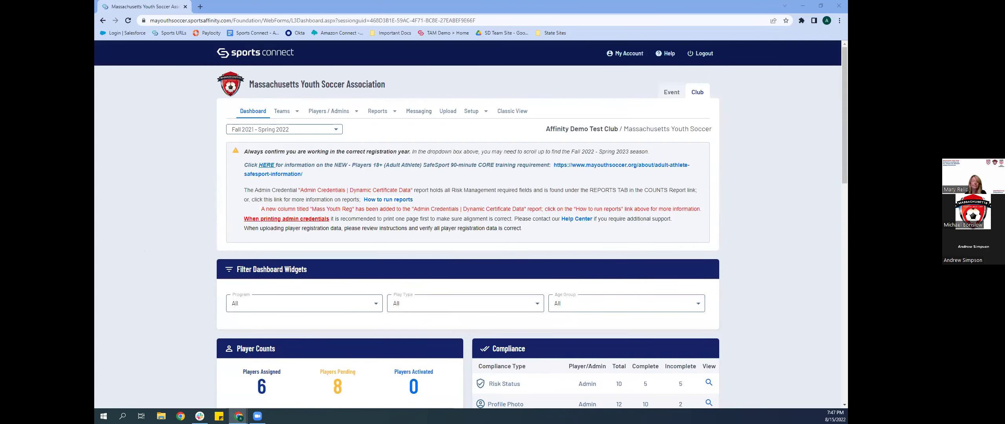
# Open Players / Admins > Admin Lookup and review the club choices.
pyautogui.click(338, 112)
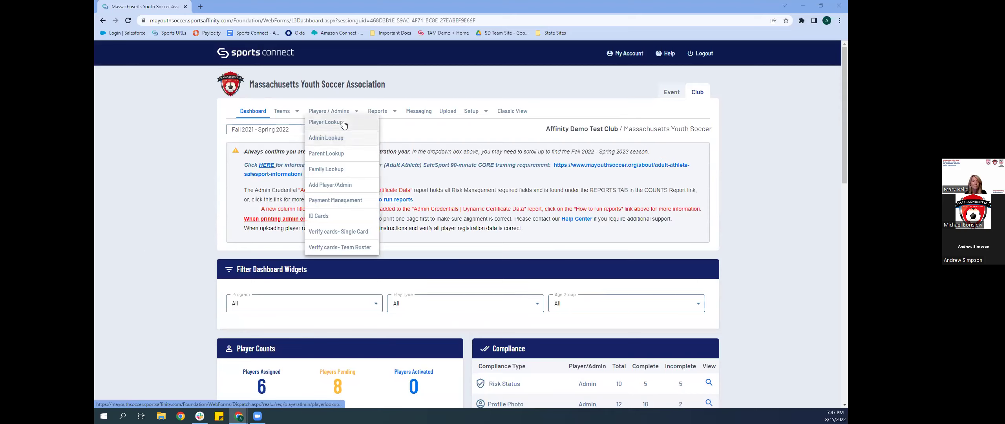
pyautogui.click(341, 139)
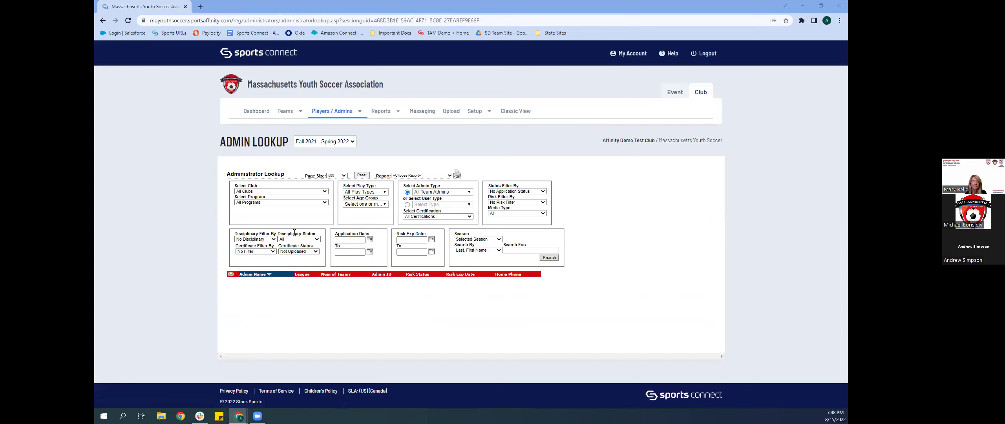
pyautogui.click(289, 192)
pyautogui.click(292, 191)
pyautogui.click(303, 195)
pyautogui.click(298, 221)
# Leave Risk unfiltered and set Certificate Filter By to SafeSport with certificate status No Filter.
pyautogui.click(536, 203)
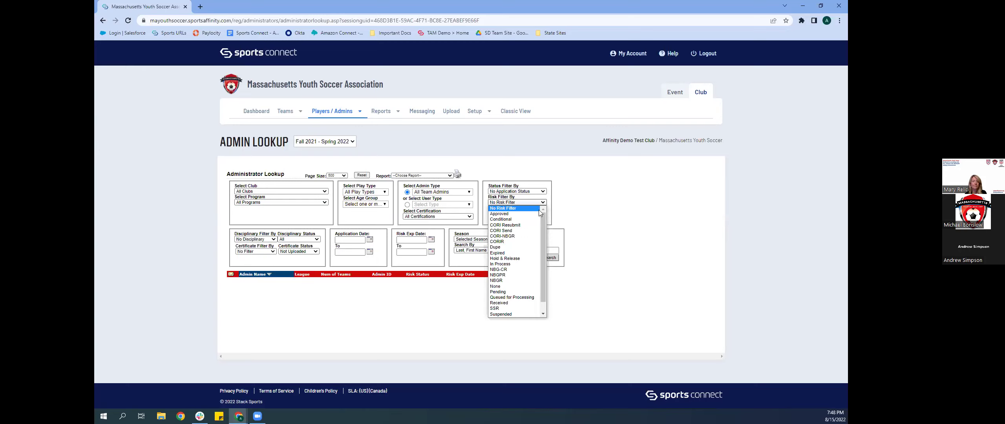
pyautogui.scroll(-1, 546, 220)
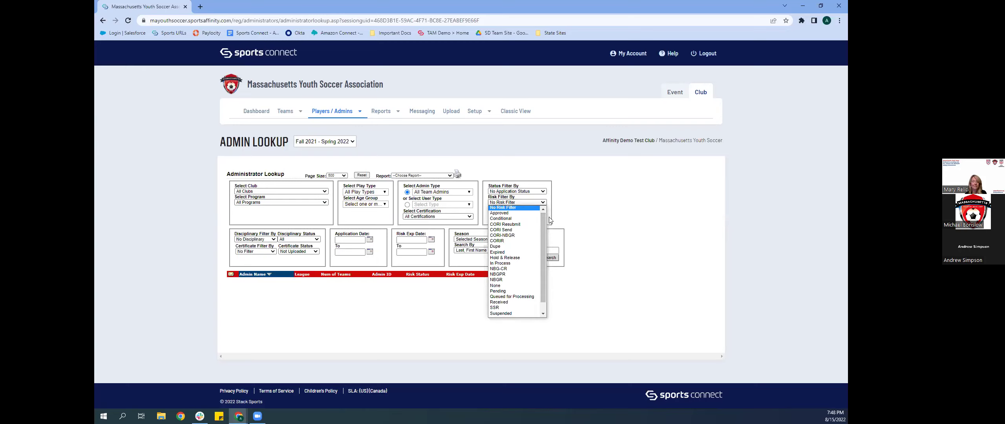
pyautogui.click(482, 208)
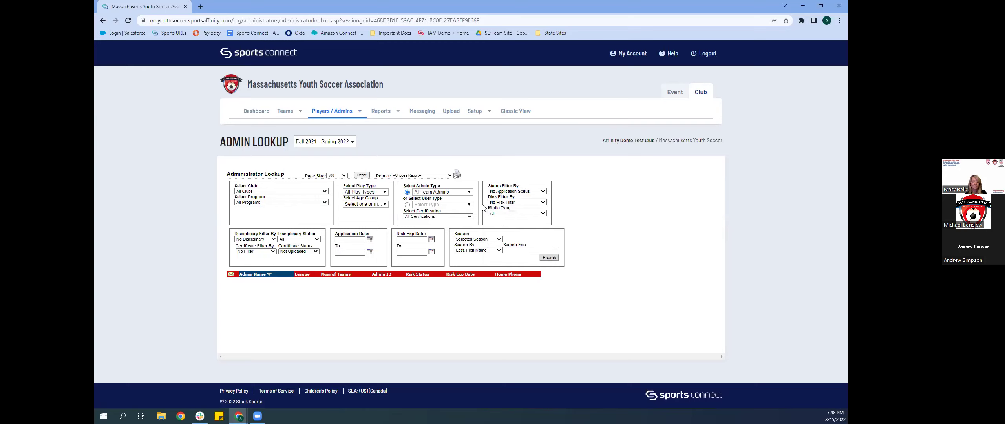
pyautogui.click(268, 252)
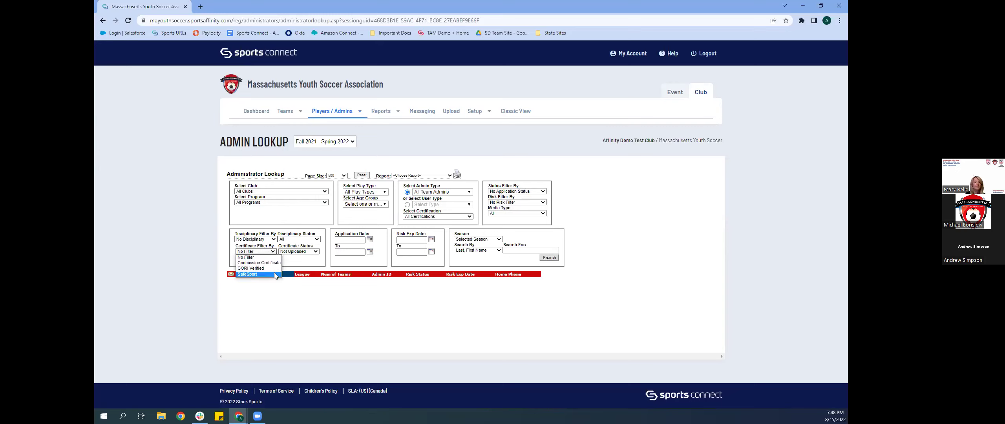
pyautogui.click(307, 252)
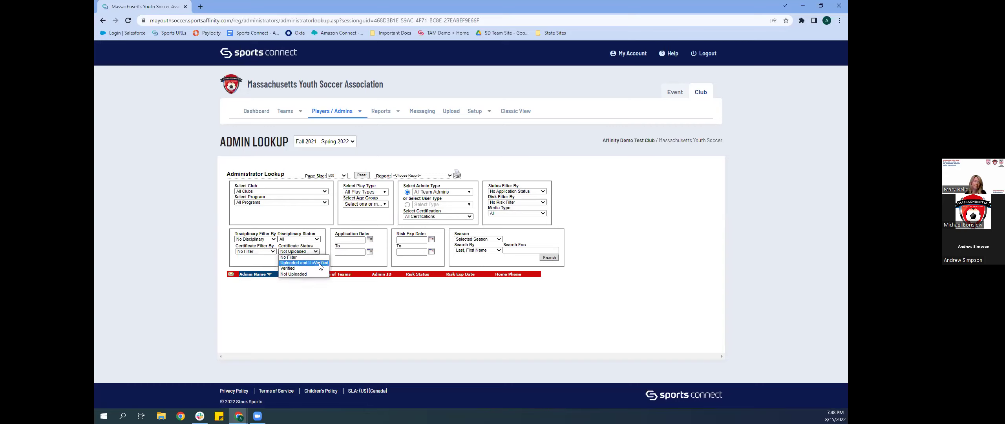
pyautogui.click(320, 263)
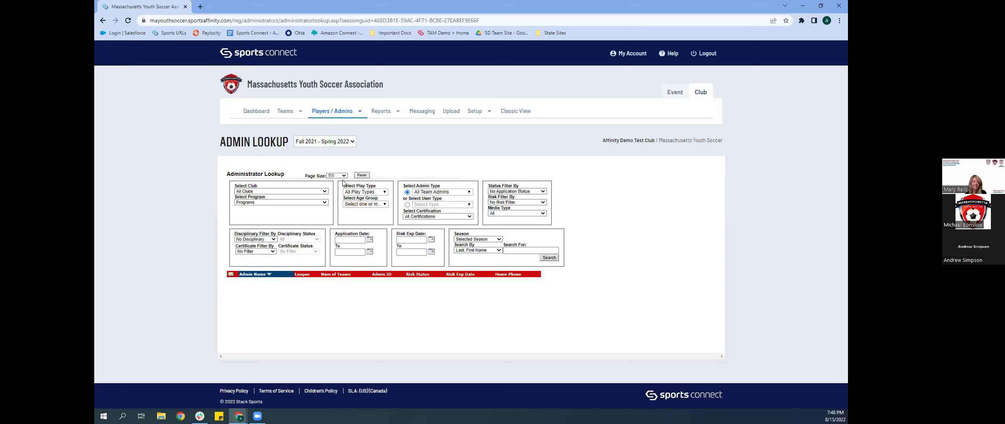
pyautogui.click(263, 252)
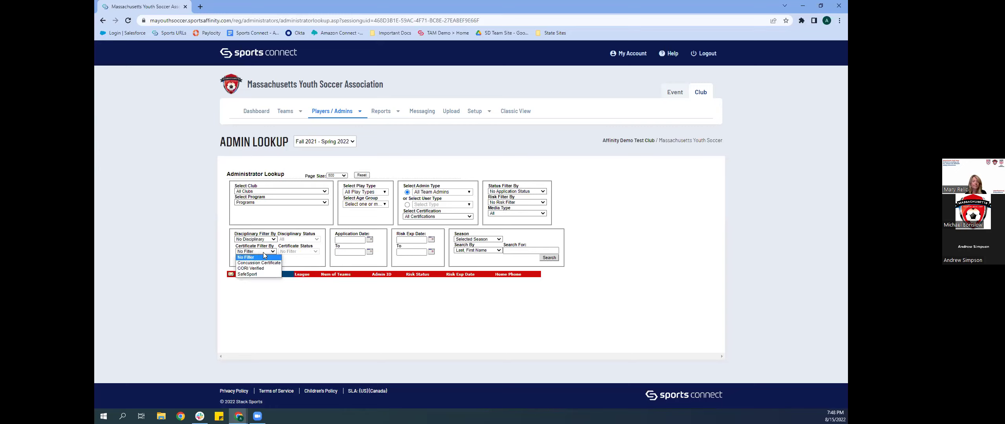
pyautogui.click(277, 259)
pyautogui.click(298, 251)
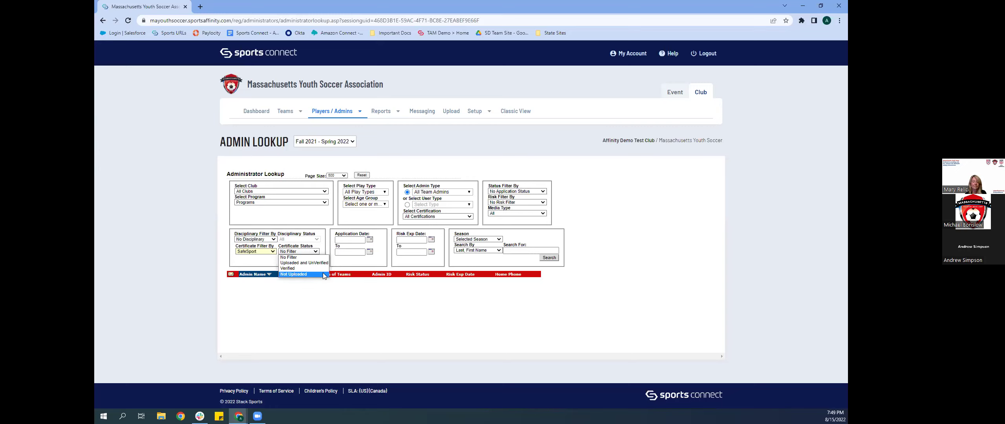
pyautogui.click(257, 258)
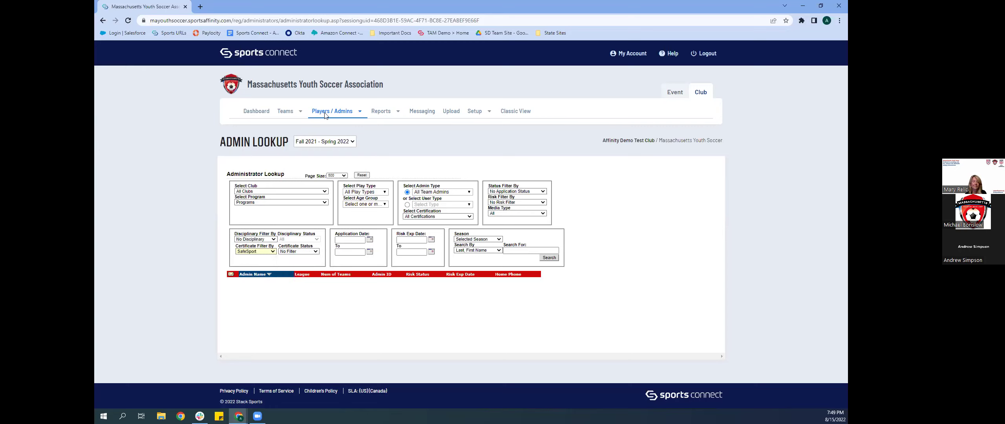
# Search Player Lookup for the Affinity Demo Test Club club and program players.
pyautogui.moveTo(332, 110)
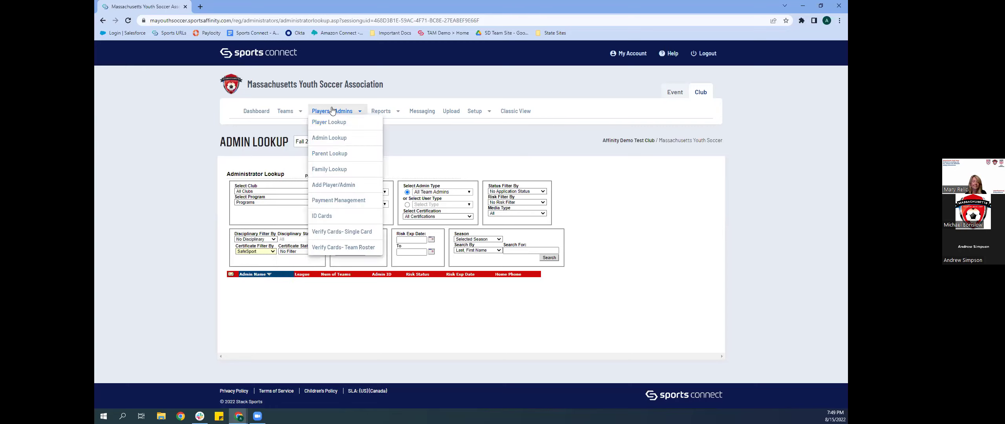
pyautogui.click(257, 115)
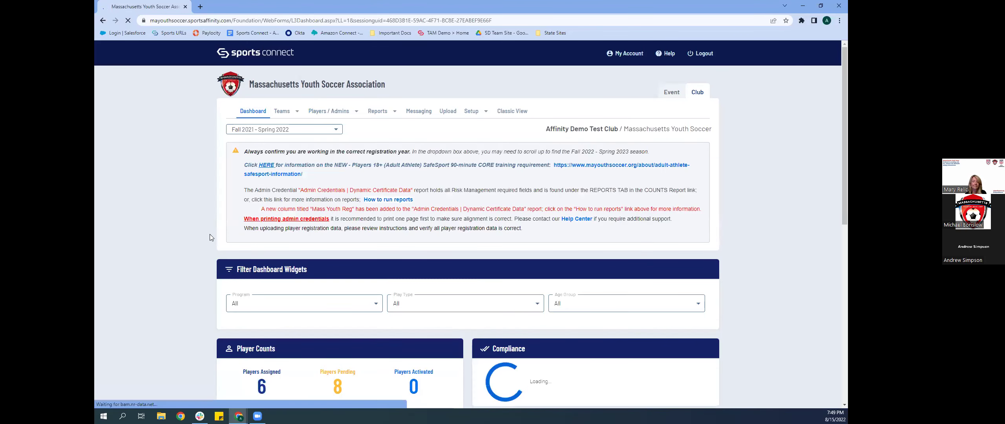
pyautogui.click(337, 125)
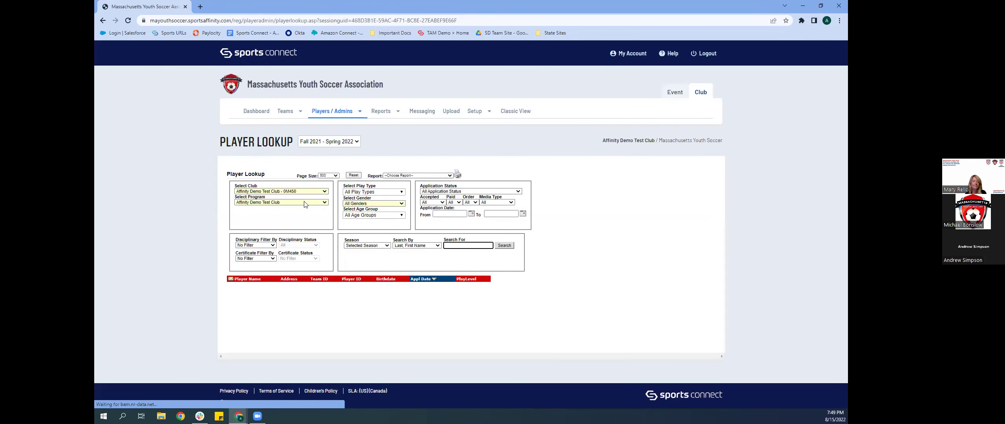
pyautogui.click(309, 191)
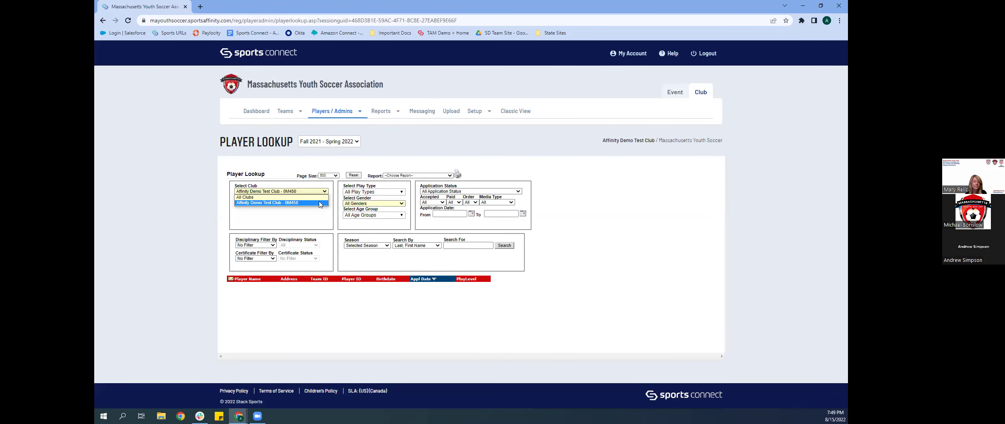
pyautogui.click(319, 202)
pyautogui.click(302, 204)
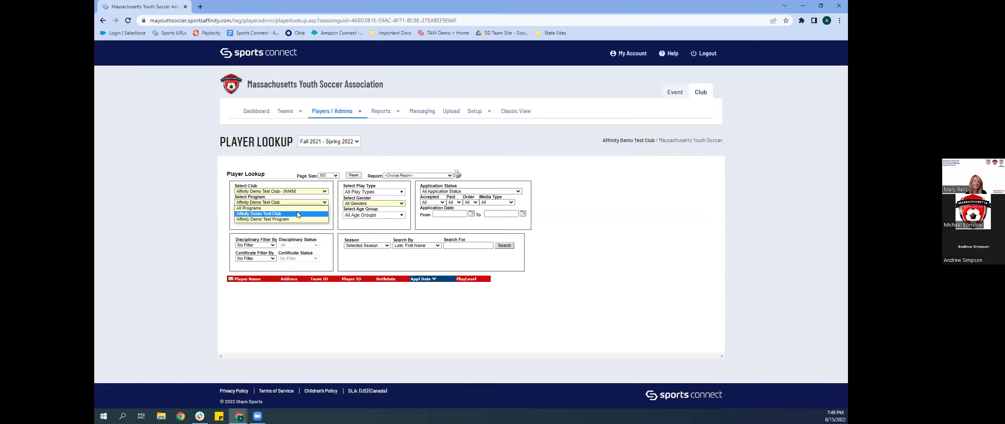
pyautogui.click(298, 215)
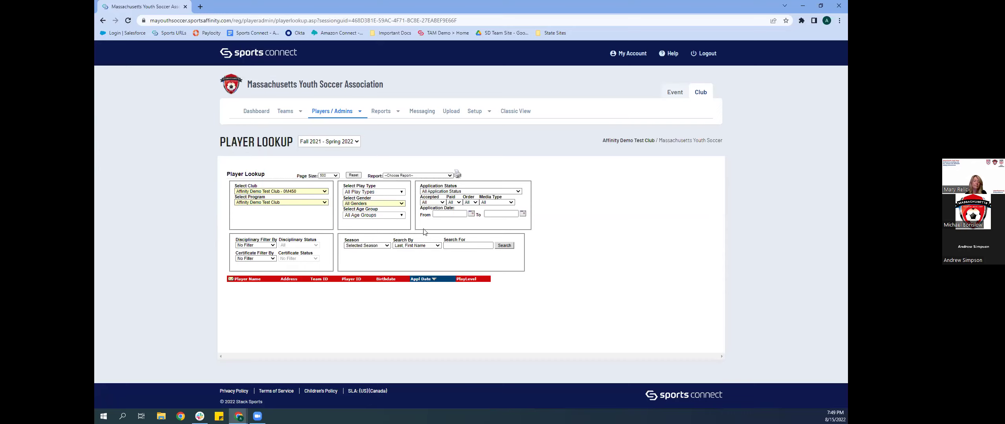
pyautogui.click(504, 245)
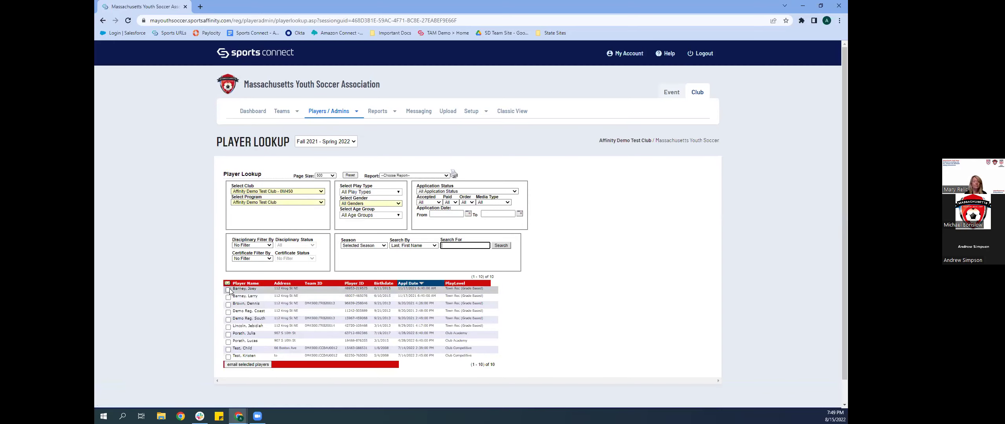
# Check the first three players in the results and start an email to them.
pyautogui.click(228, 289)
pyautogui.click(228, 297)
pyautogui.click(228, 304)
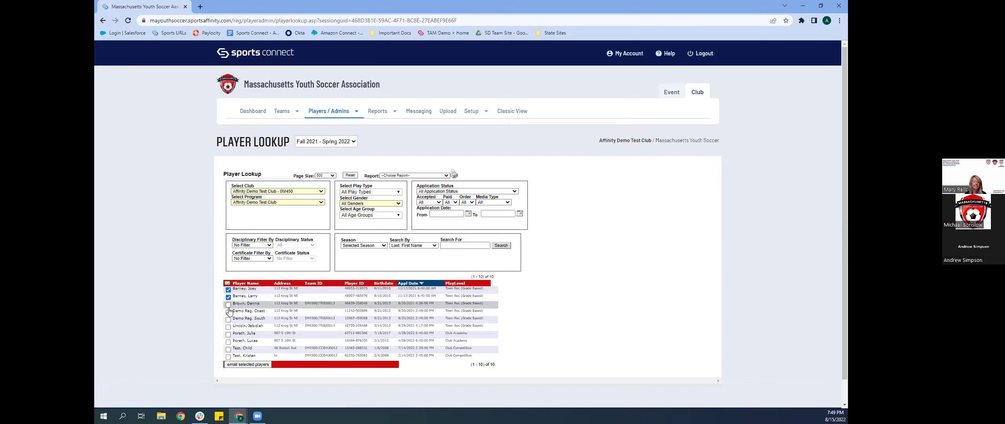
pyautogui.click(241, 365)
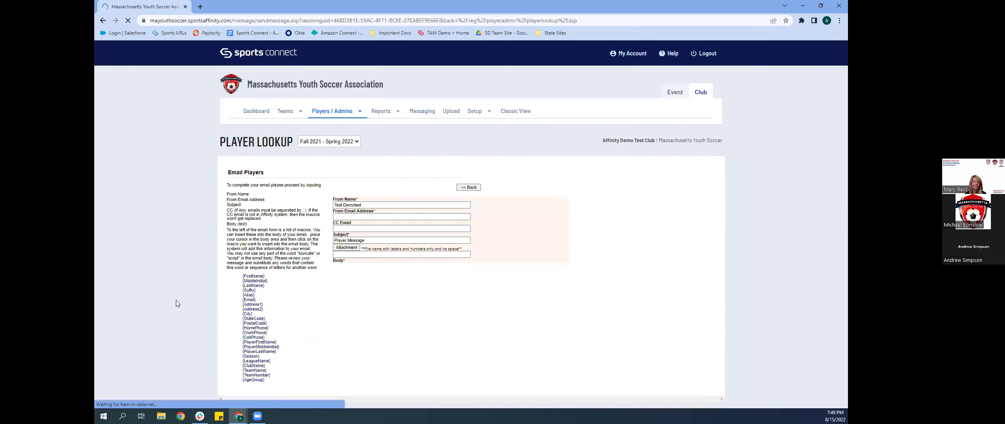
pyautogui.scroll(-2, 171, 290)
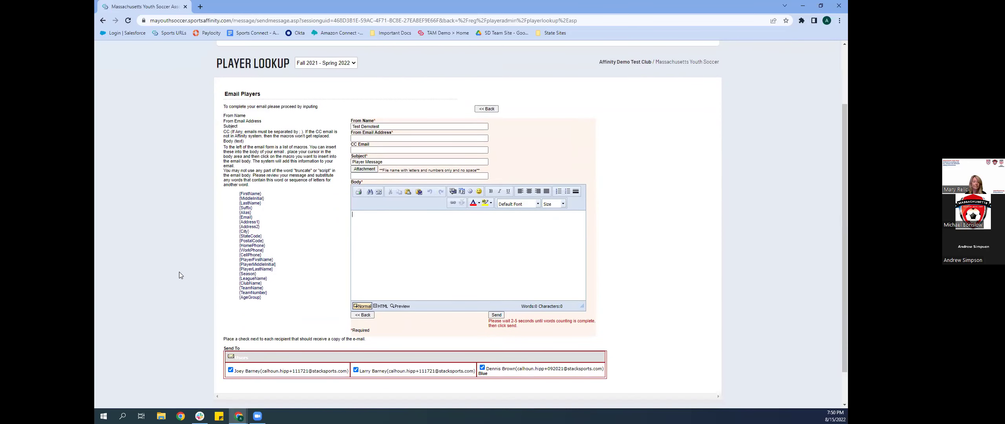
pyautogui.scroll(2, 180, 269)
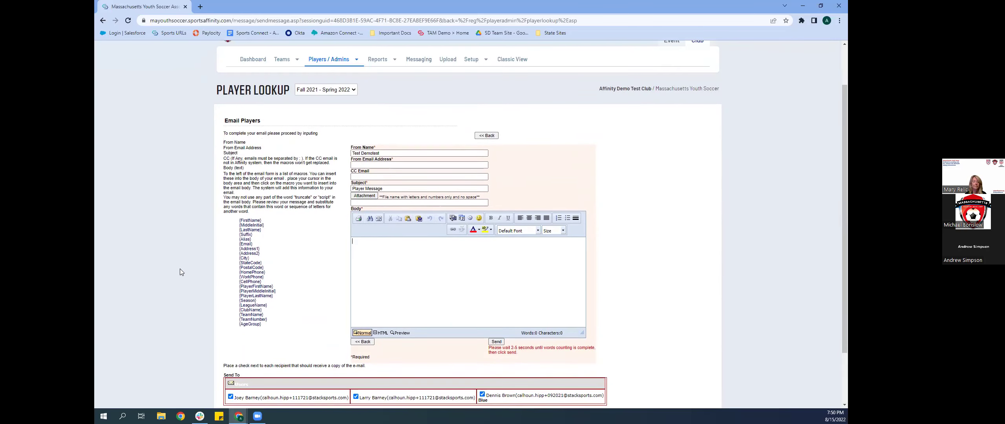
pyautogui.click(484, 188)
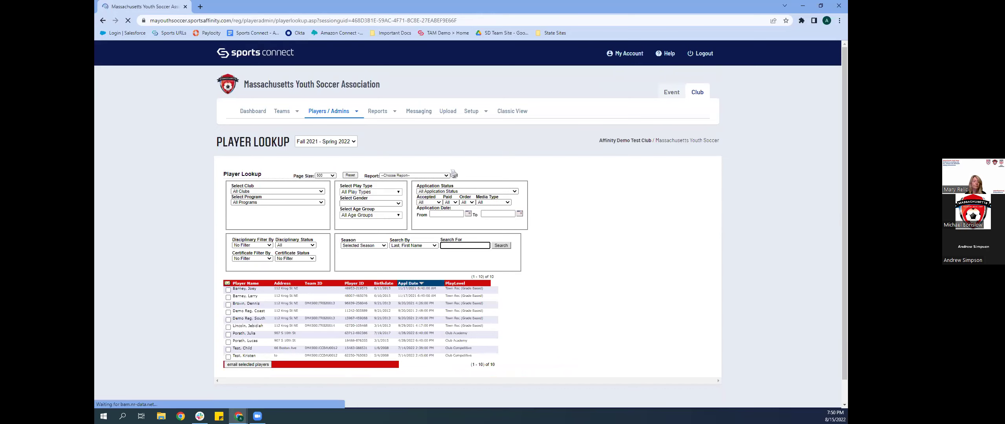
# Open Admin Lookup and run the search to list the club's administrators.
pyautogui.click(355, 111)
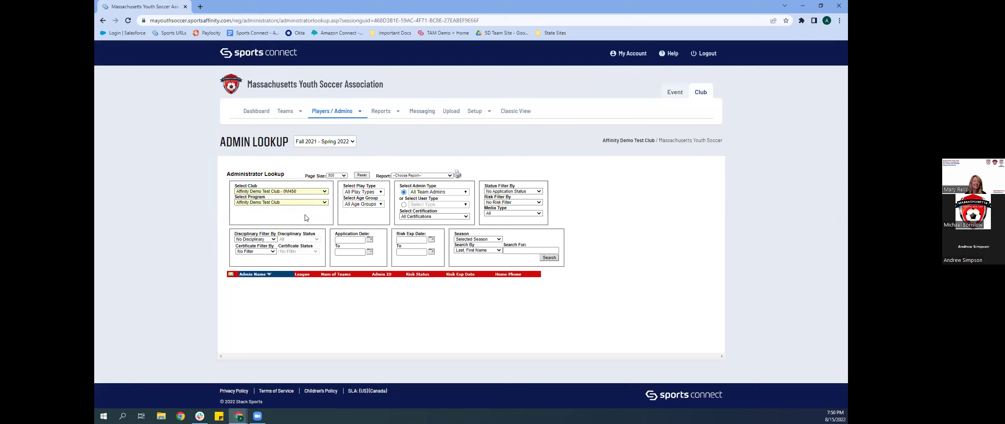
pyautogui.click(550, 258)
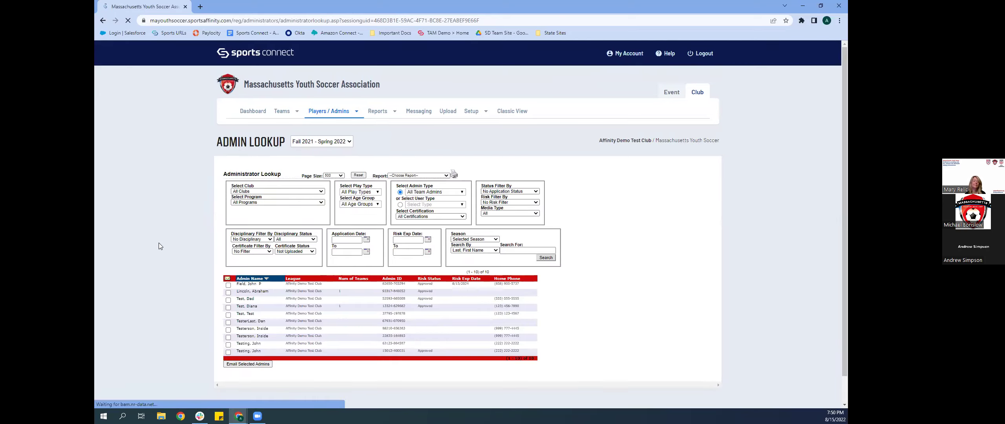
pyautogui.scroll(-2, 159, 248)
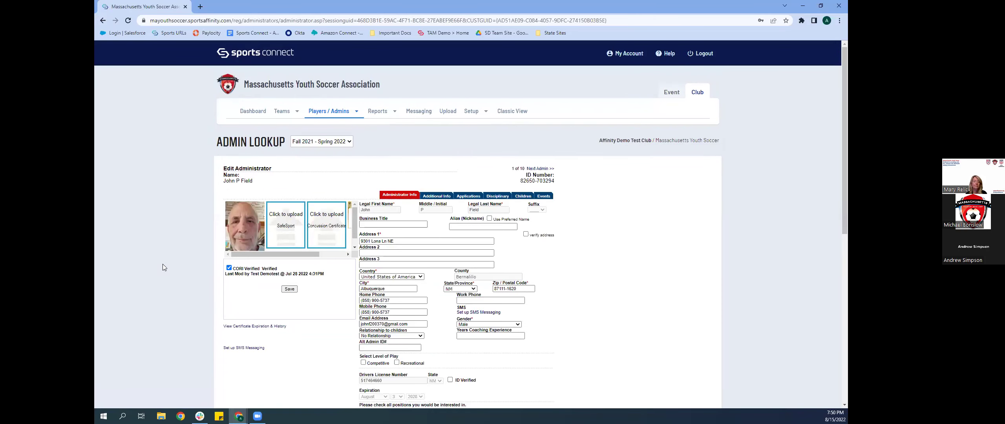
pyautogui.scroll(-1, 163, 262)
pyautogui.moveTo(267, 217); pyautogui.dragTo(291, 221)
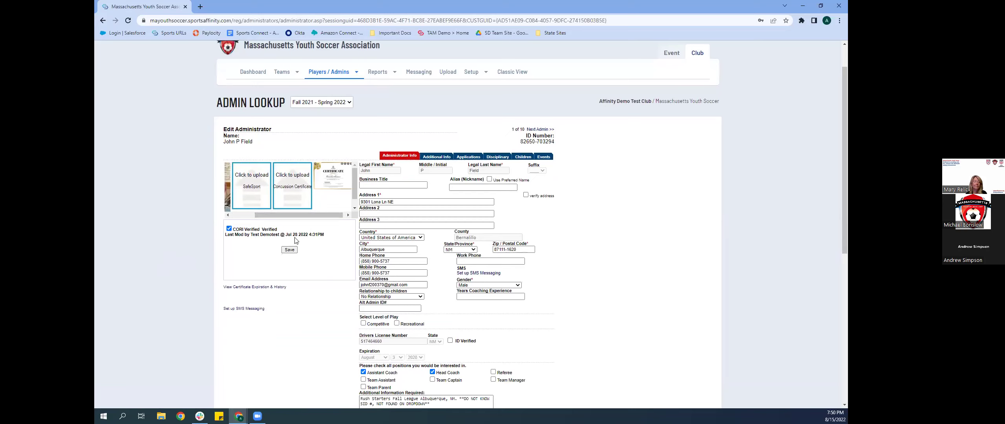
pyautogui.moveTo(302, 218); pyautogui.dragTo(305, 220)
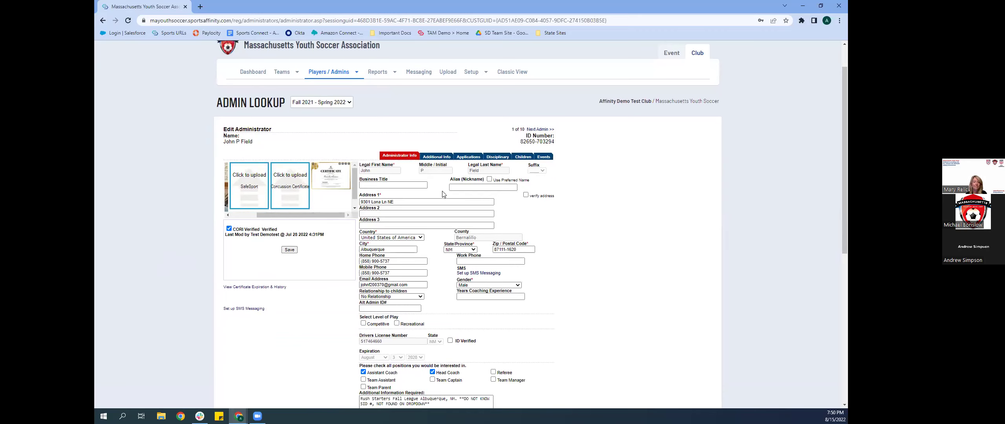
pyautogui.click(474, 186)
pyautogui.scroll(-2, 201, 281)
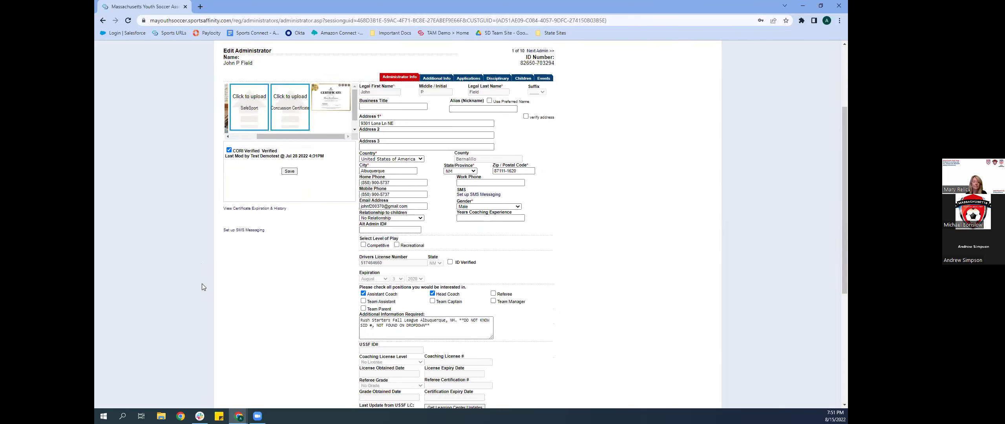
pyautogui.scroll(2, 202, 283)
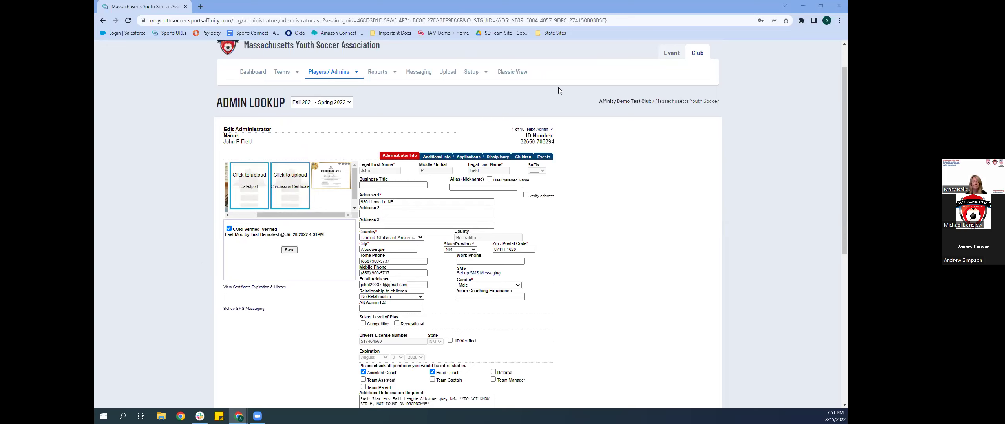
pyautogui.scroll(-2, 343, 149)
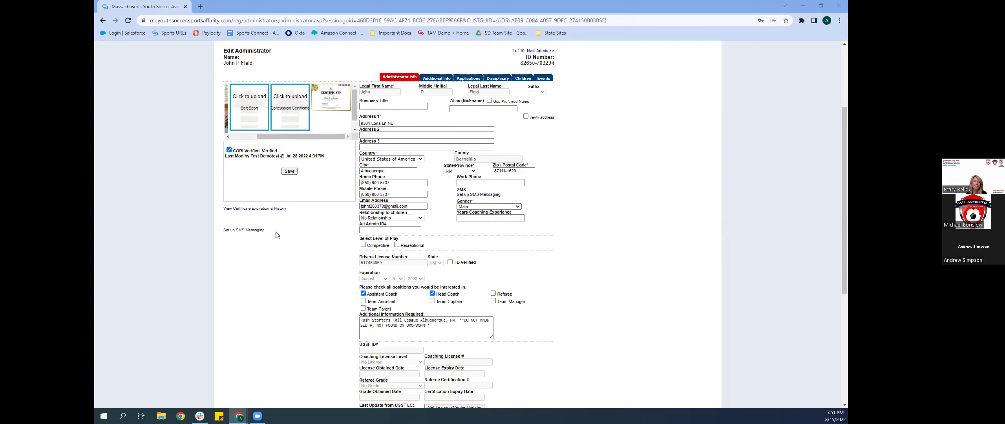
pyautogui.scroll(-4, 258, 262)
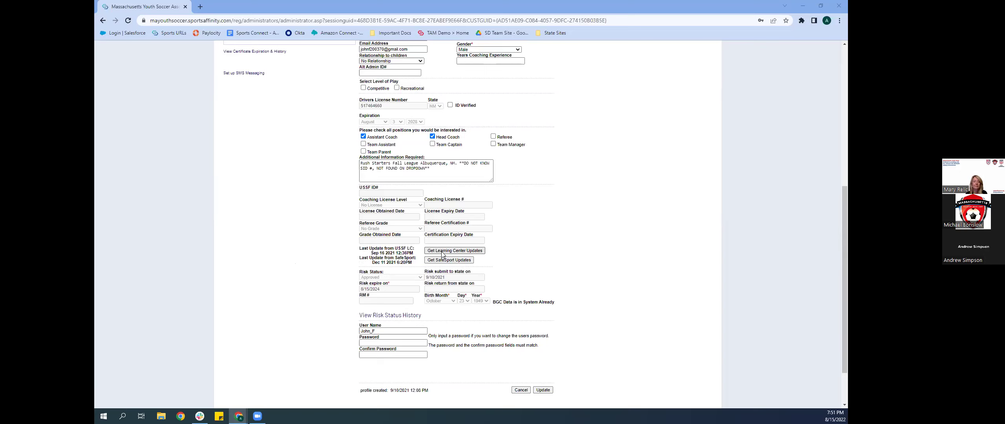
pyautogui.scroll(3, 220, 282)
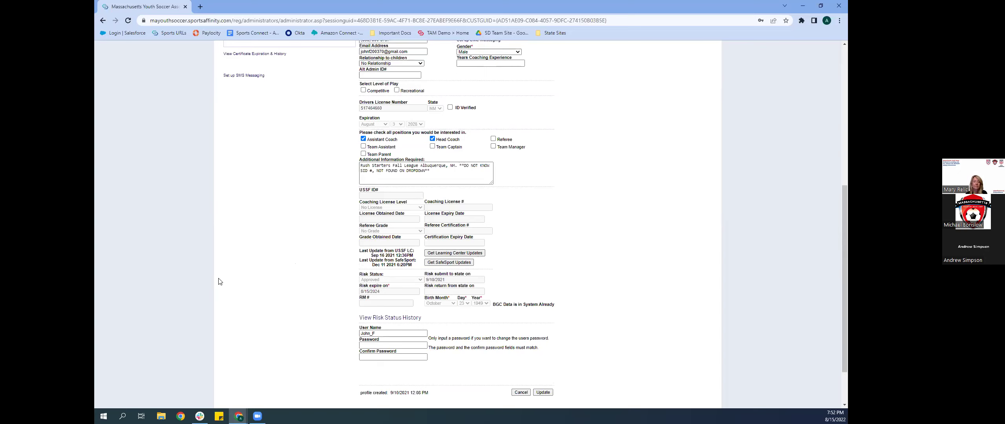
pyautogui.scroll(4, 212, 282)
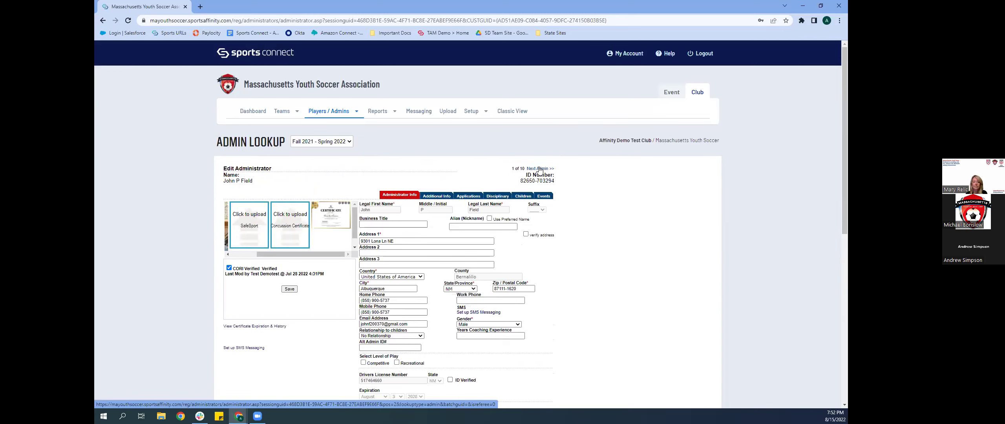
pyautogui.click(540, 168)
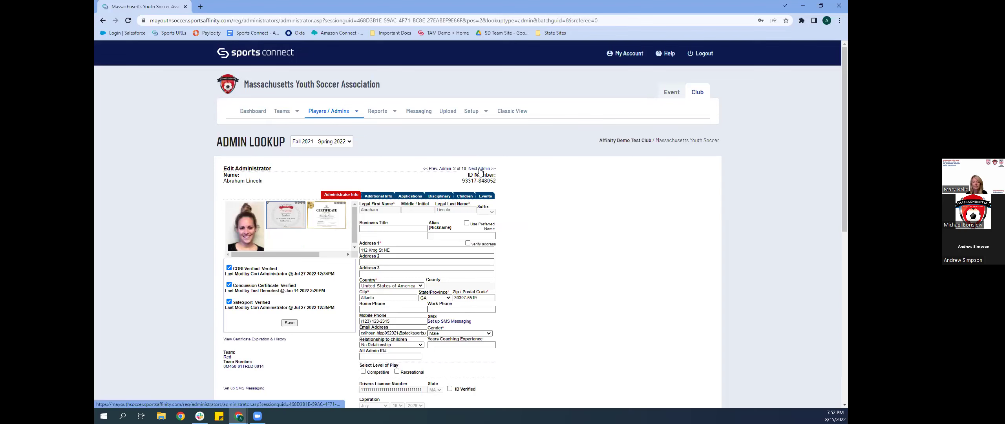
pyautogui.click(480, 169)
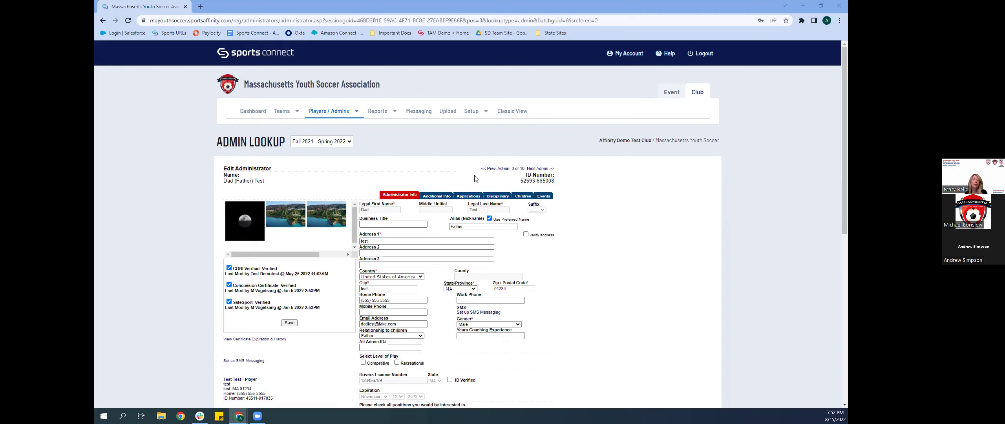
pyautogui.click(491, 169)
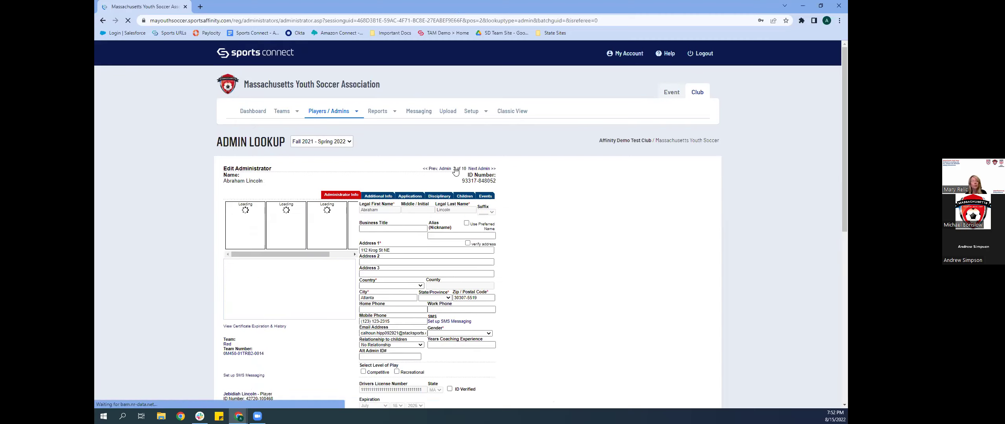
pyautogui.click(442, 169)
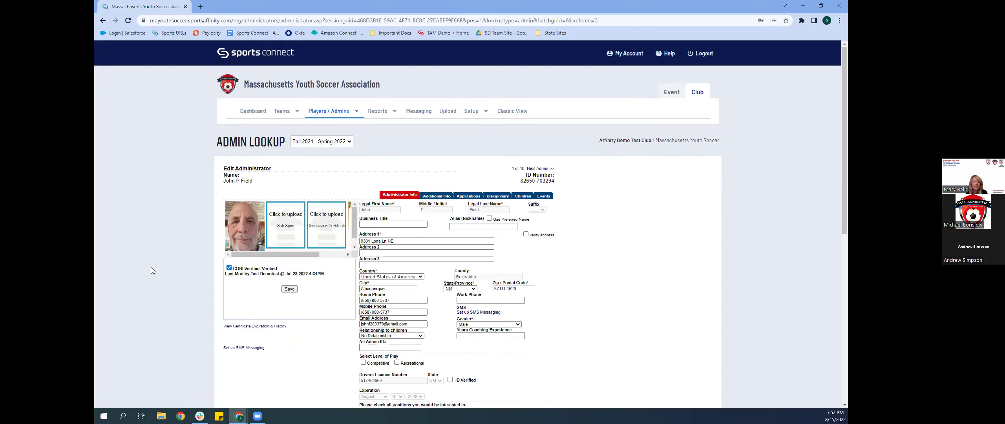
# Upload the concussion certificate image file from the desktop and refresh to show its thumbnail.
pyautogui.click(323, 228)
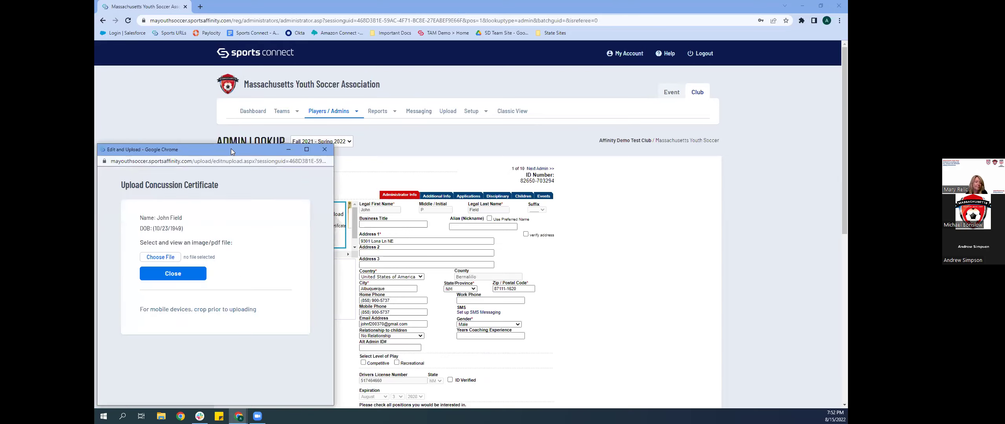
pyautogui.moveTo(231, 148); pyautogui.dragTo(251, 88)
pyautogui.click(179, 197)
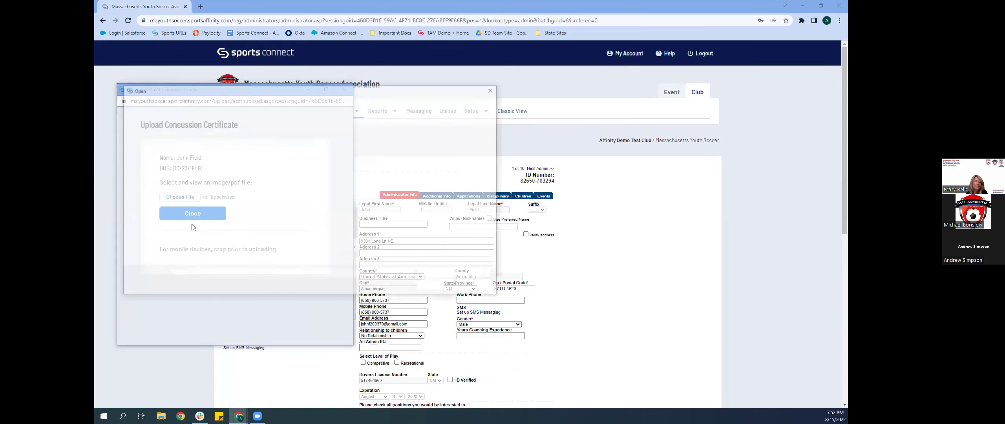
pyautogui.click(209, 169)
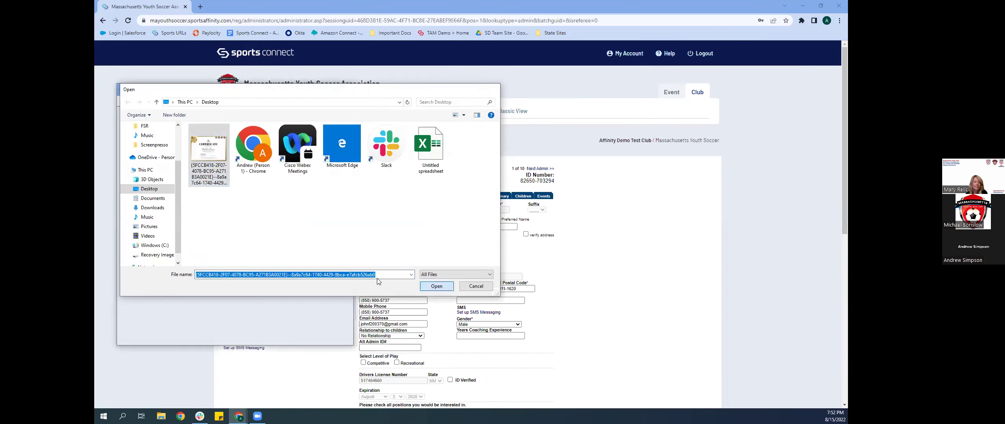
pyautogui.click(437, 286)
pyautogui.scroll(-5, 254, 274)
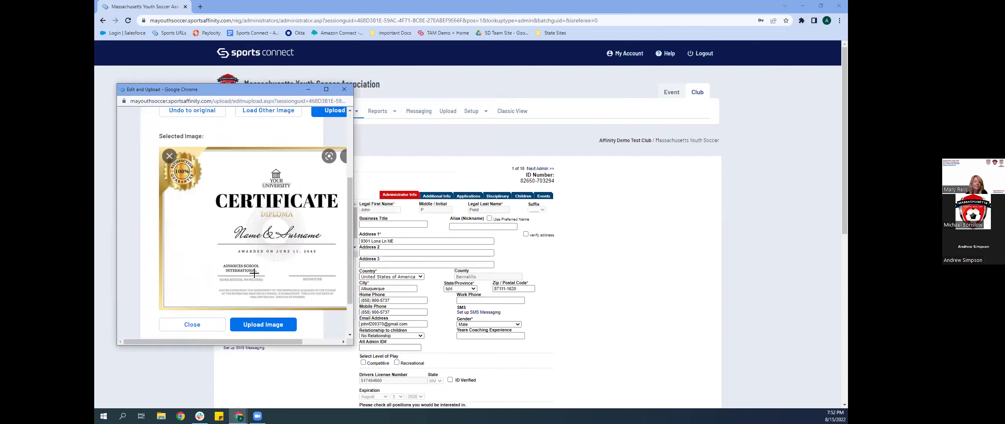
pyautogui.scroll(-1, 254, 274)
pyautogui.click(255, 274)
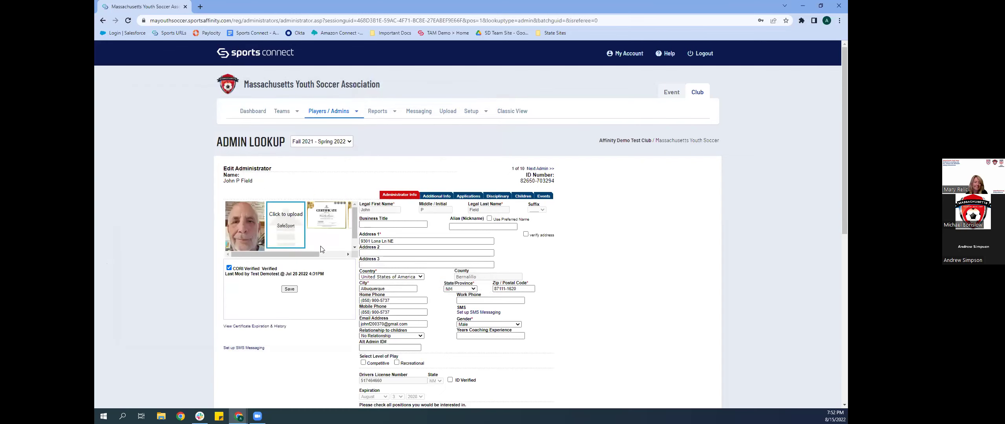
pyautogui.click(130, 20)
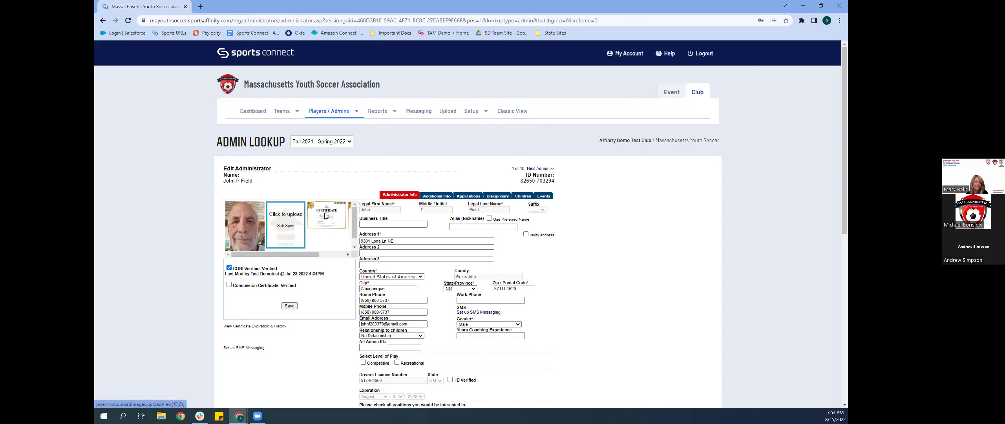
# Tick Concussion Certificate Verified and save, viewing the certificate image before and after.
pyautogui.click(318, 227)
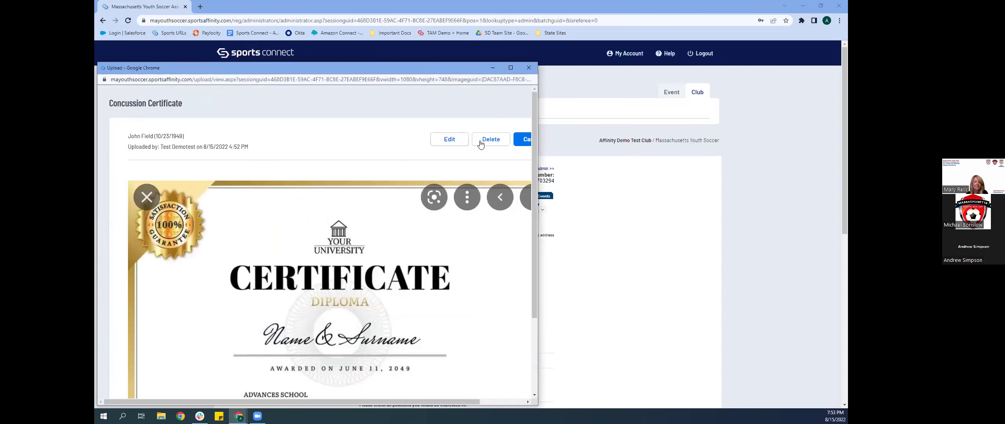
pyautogui.hscroll(2, 421, 173)
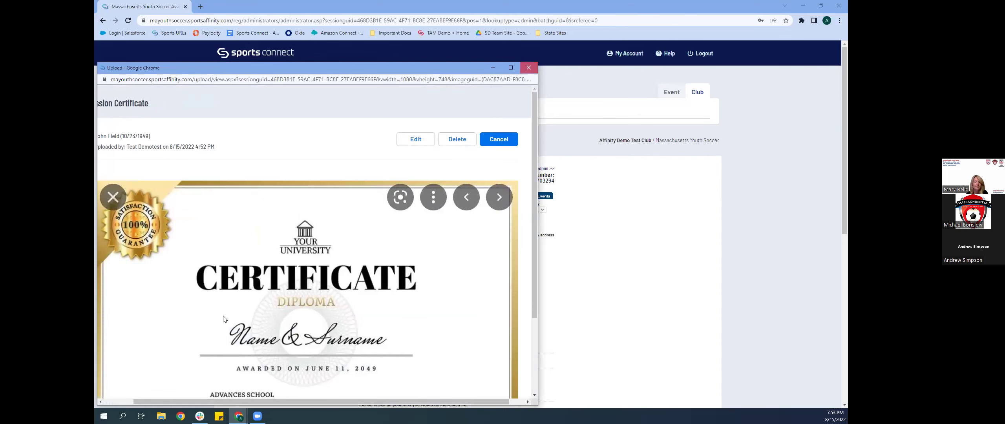
pyautogui.click(529, 68)
pyautogui.click(229, 285)
pyautogui.click(289, 306)
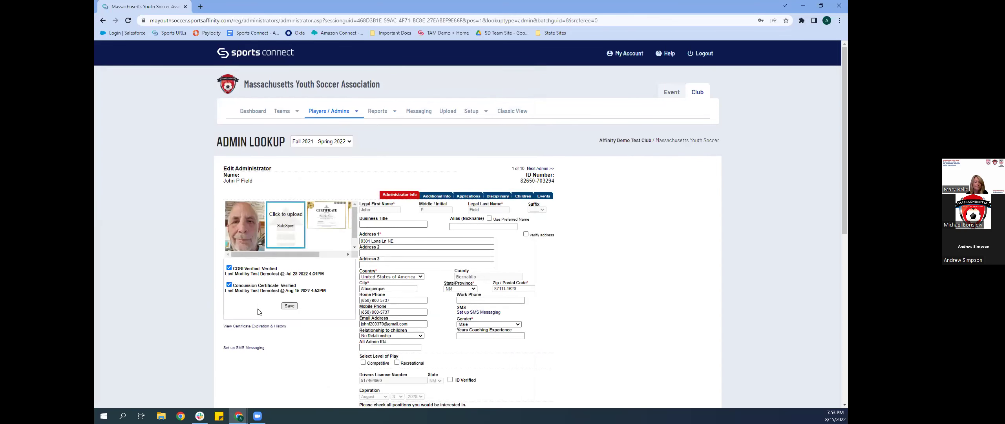
pyautogui.click(325, 219)
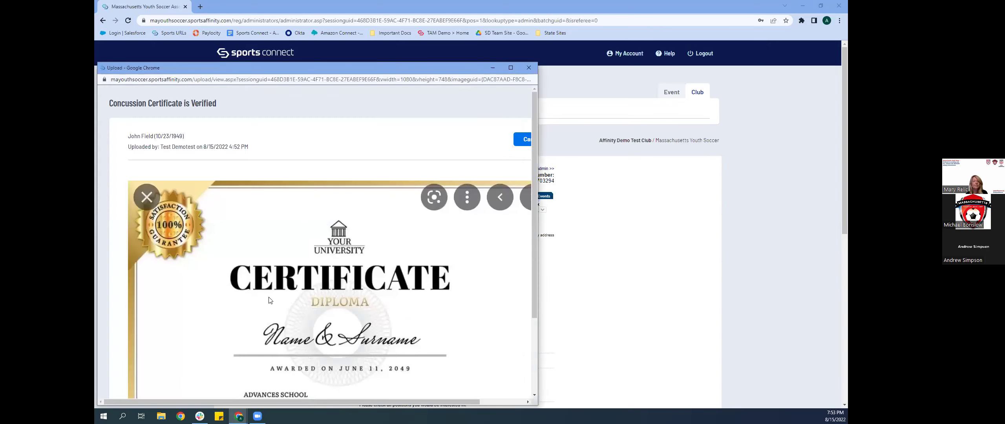
pyautogui.hscroll(2, 241, 405)
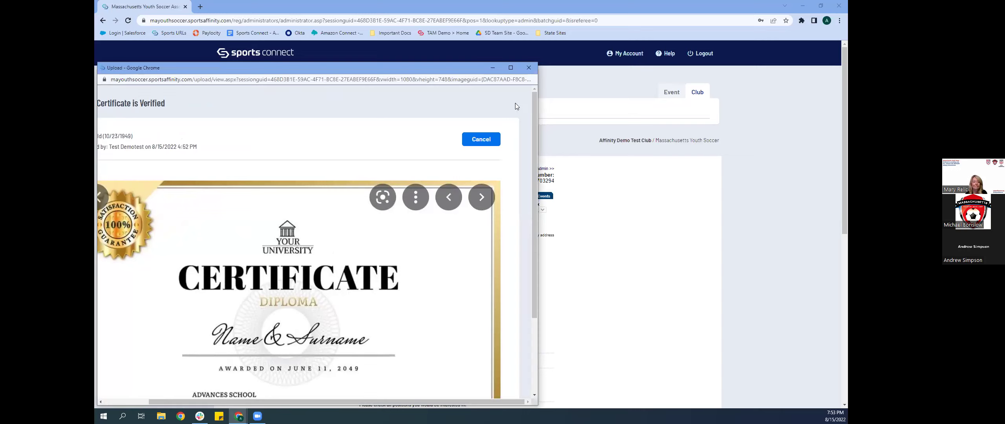
pyautogui.click(529, 68)
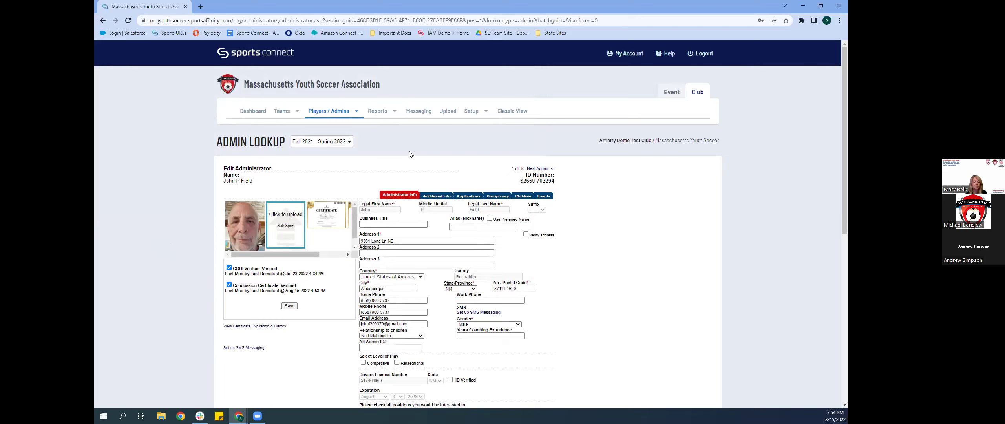
pyautogui.moveTo(381, 114)
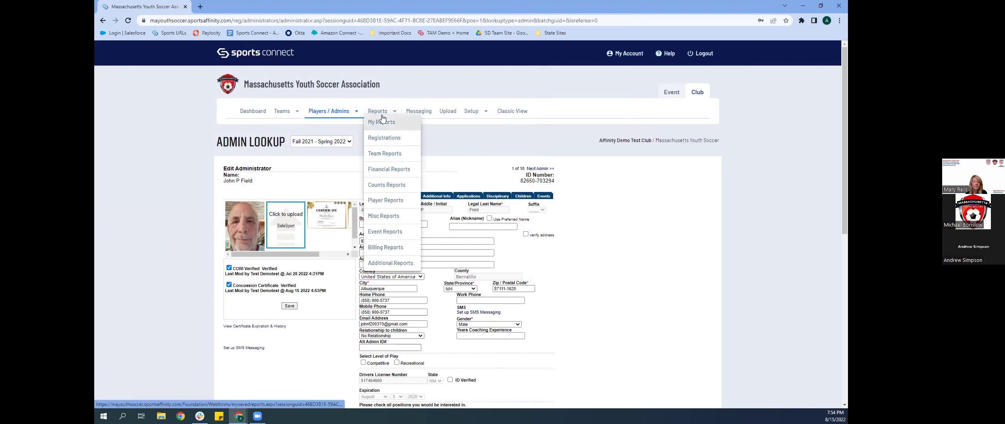
# Generate a Counts report of type Admin Credentials | Dynamic Certificate Data for all clubs.
pyautogui.click(402, 126)
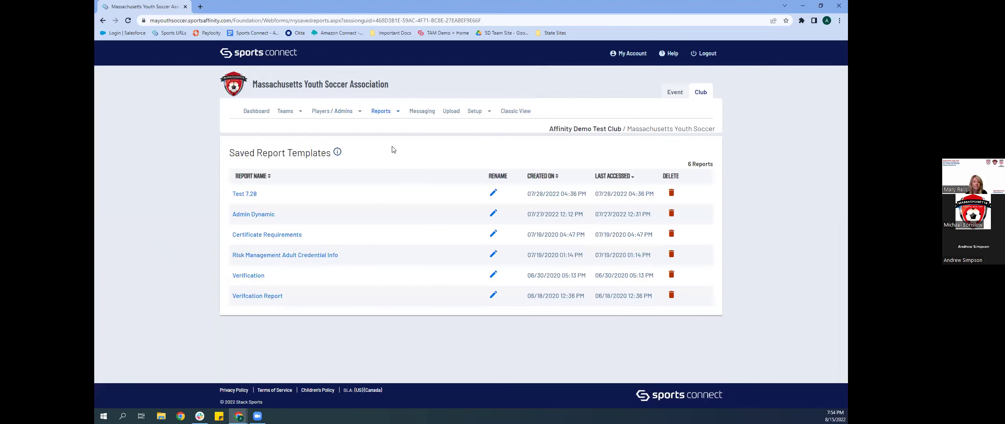
pyautogui.click(381, 111)
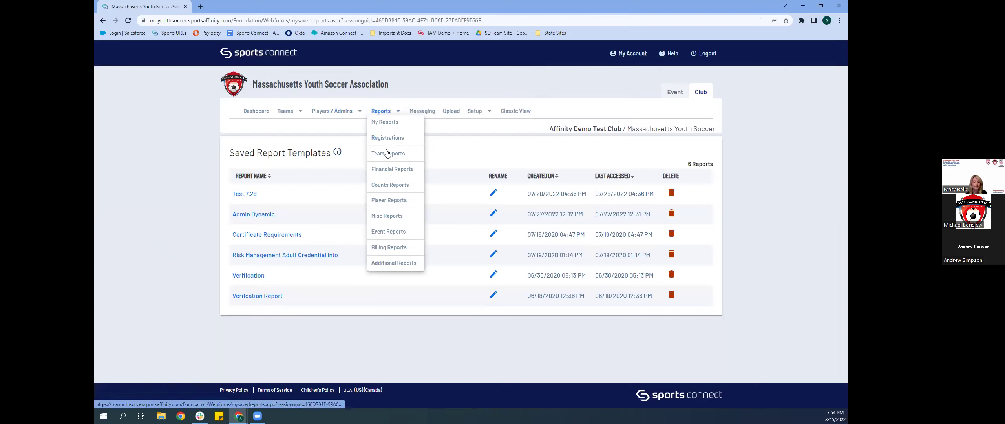
pyautogui.click(395, 185)
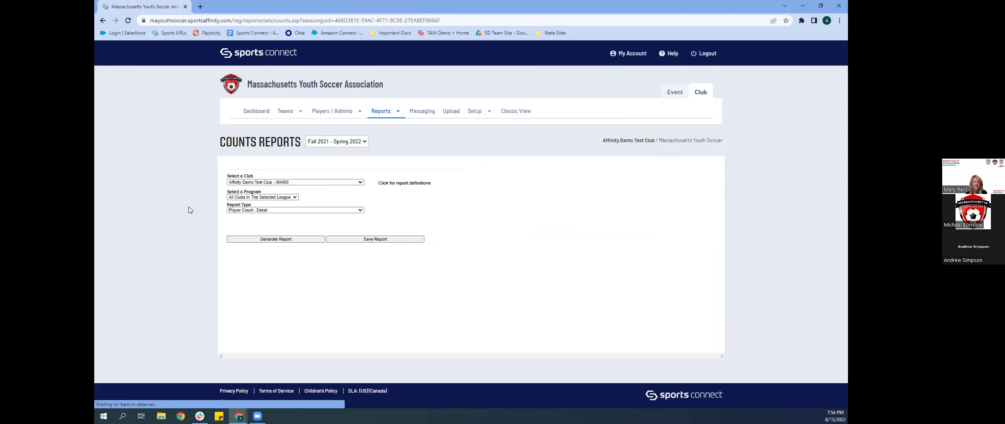
pyautogui.click(273, 210)
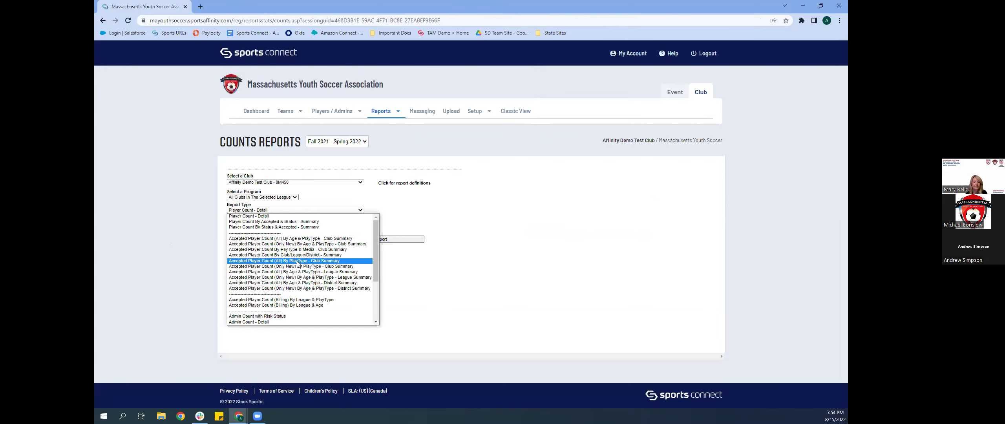
pyautogui.scroll(-5, 293, 263)
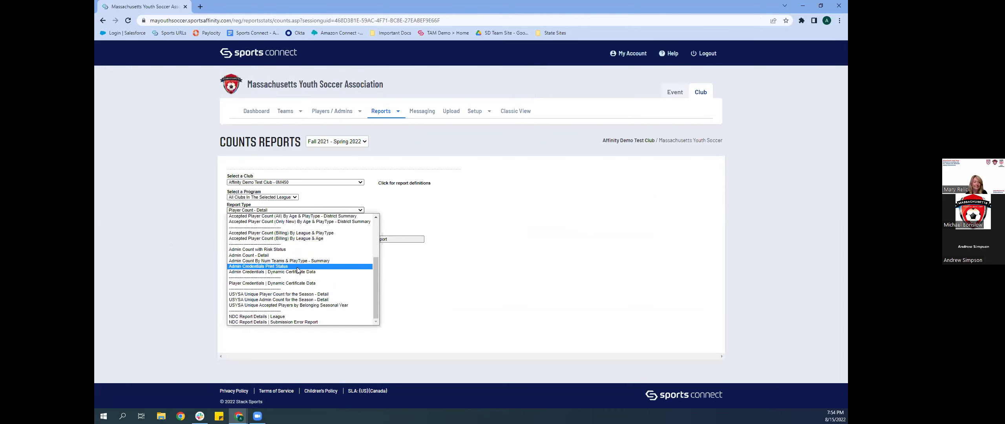
pyautogui.click(300, 272)
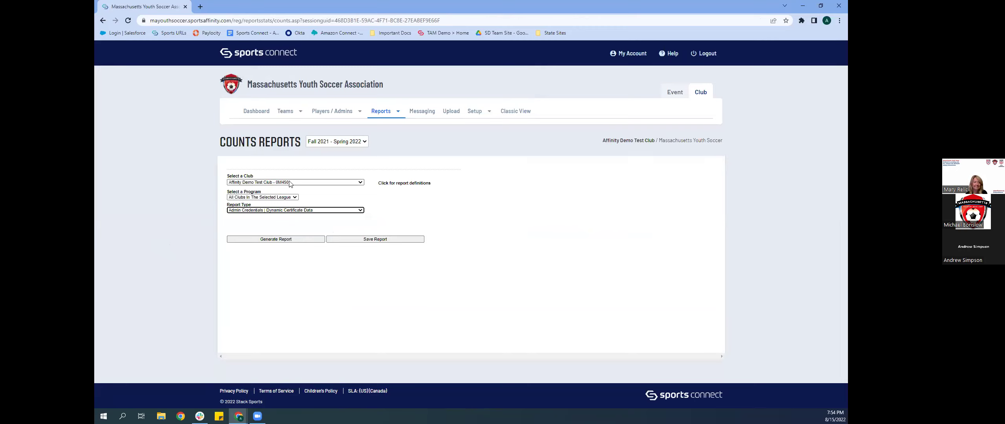
pyautogui.click(286, 198)
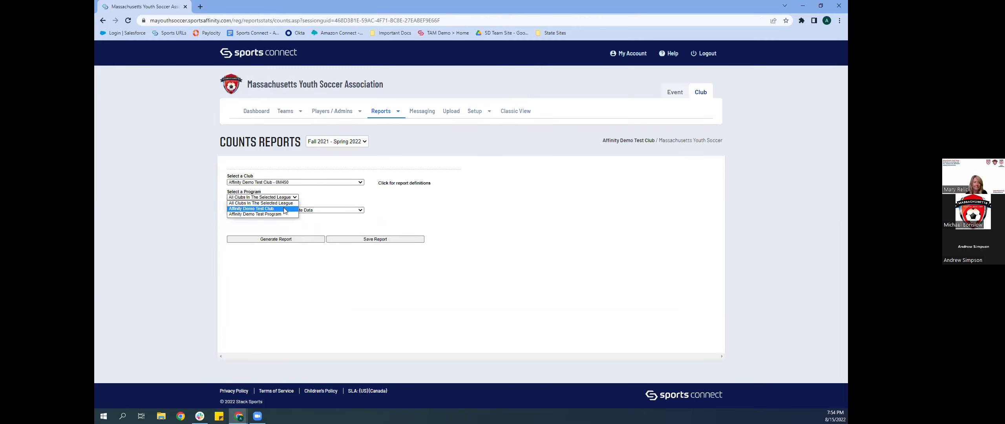
pyautogui.click(322, 202)
pyautogui.click(273, 239)
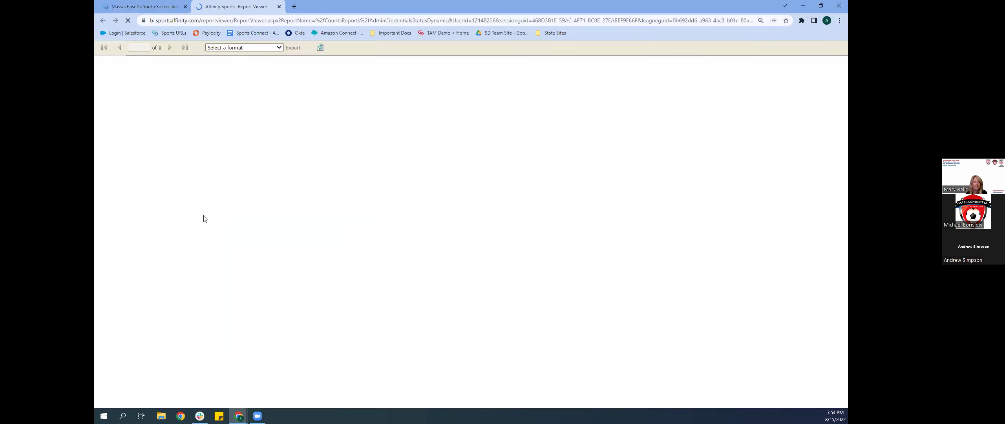
# Check the export formats, scroll across the certificate verification columns, then close the report viewer tab.
pyautogui.click(269, 47)
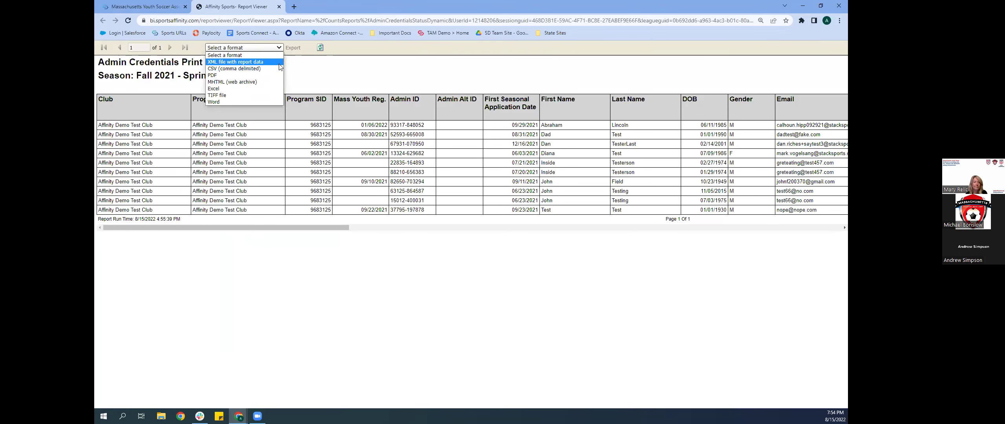
pyautogui.click(309, 75)
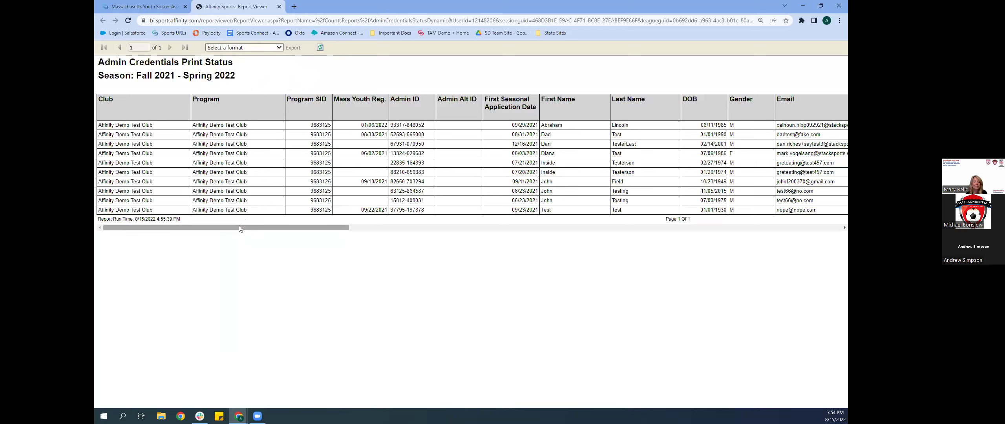
pyautogui.moveTo(239, 227); pyautogui.dragTo(693, 235)
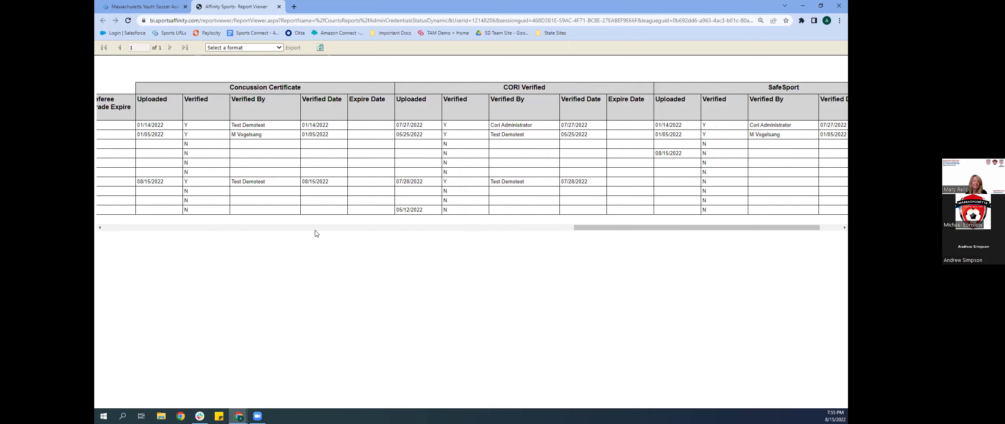
pyautogui.moveTo(582, 227); pyautogui.dragTo(253, 189)
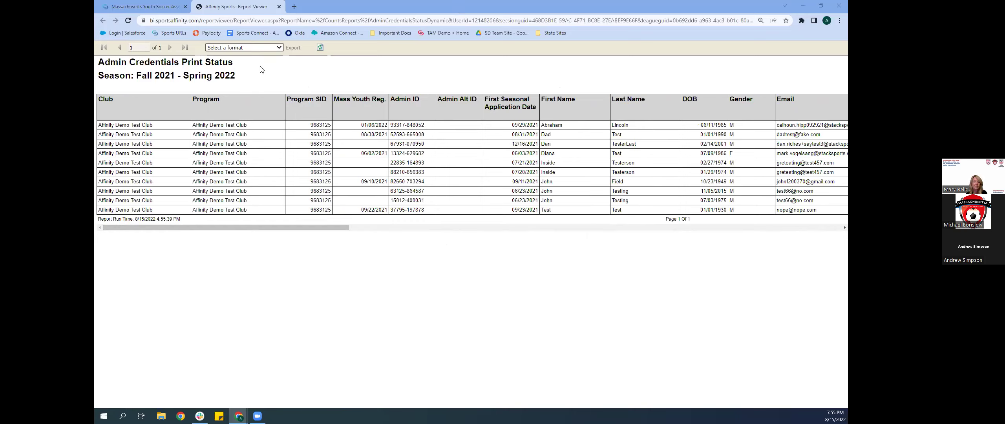
pyautogui.click(282, 7)
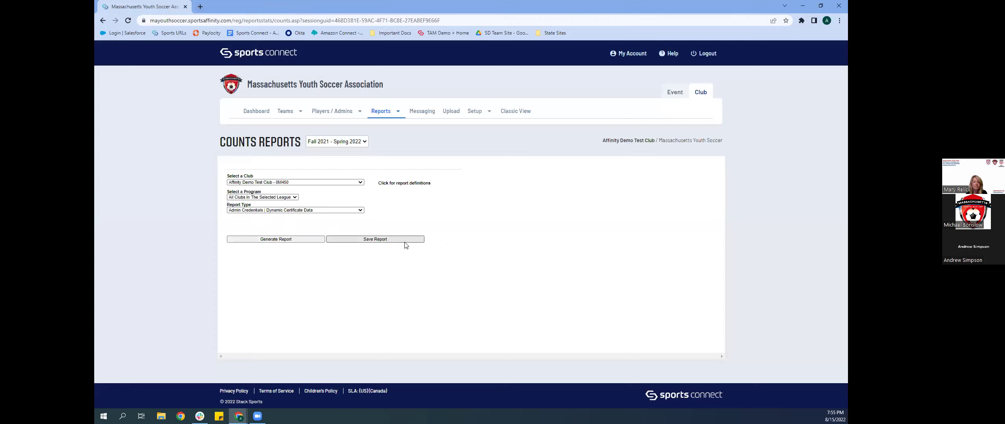
# Look through My Reports, then go to the Counts Reports form.
pyautogui.moveTo(393, 112)
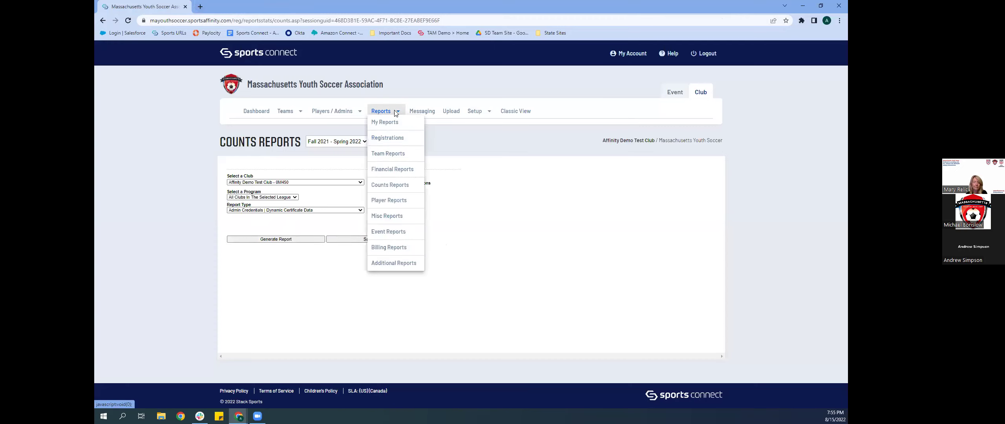
pyautogui.click(394, 125)
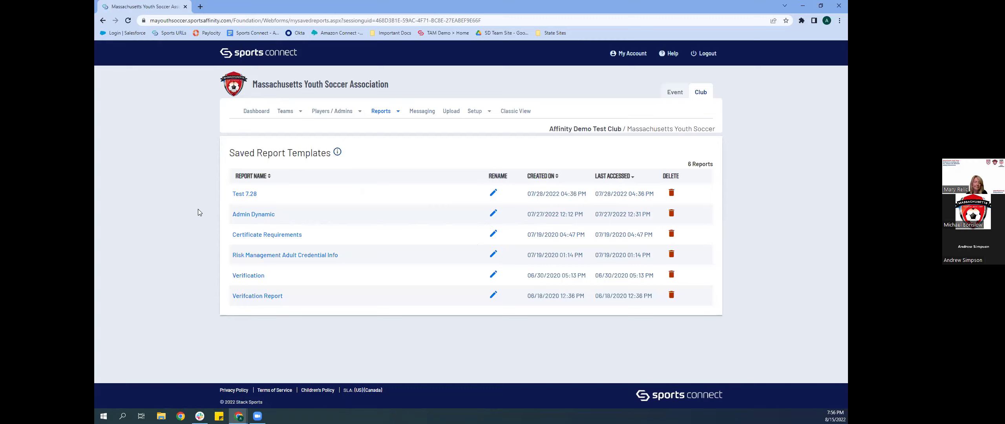
pyautogui.click(389, 112)
pyautogui.click(393, 186)
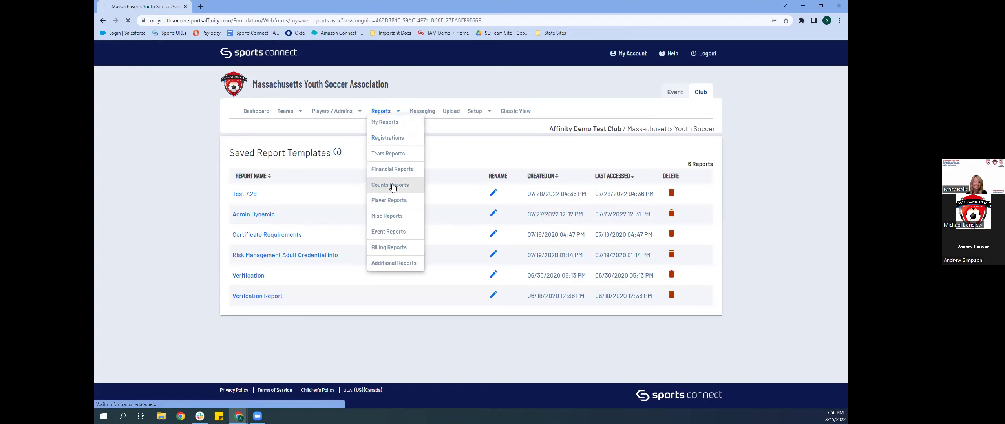
# Generate a Player Credentials | Dynamic Certificate Data report.
pyautogui.click(270, 211)
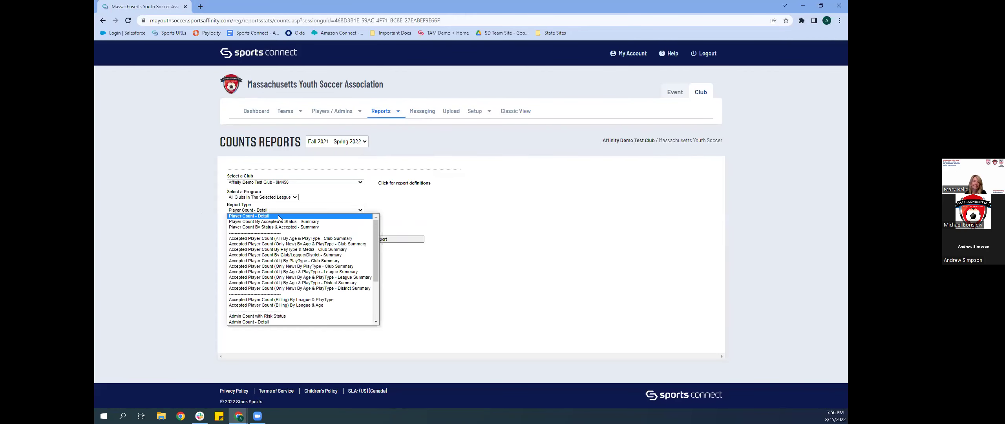
pyautogui.scroll(-5, 317, 255)
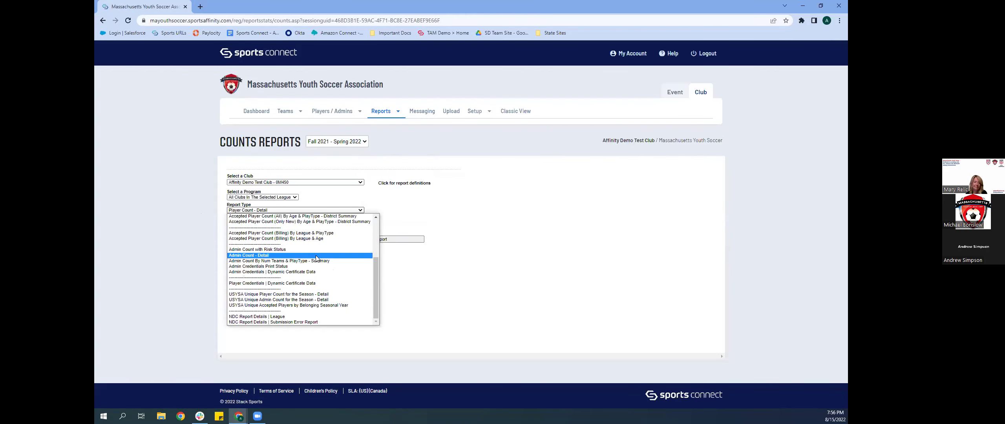
pyautogui.click(314, 284)
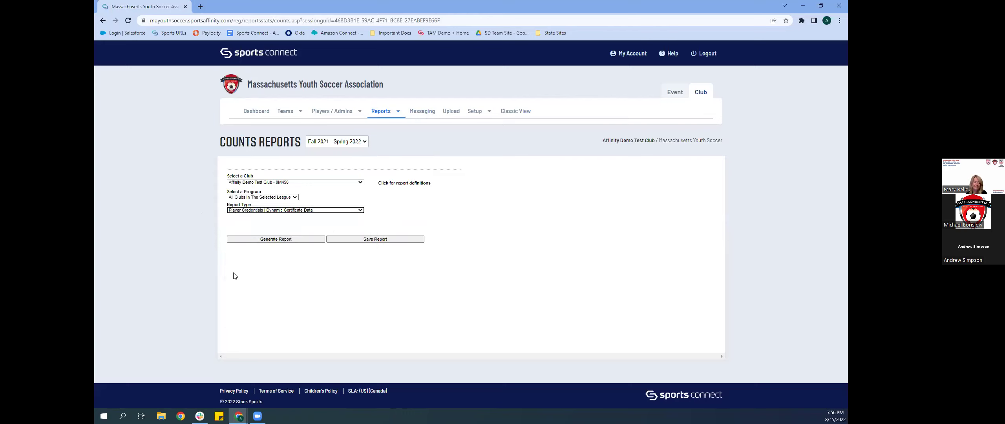
pyautogui.click(254, 240)
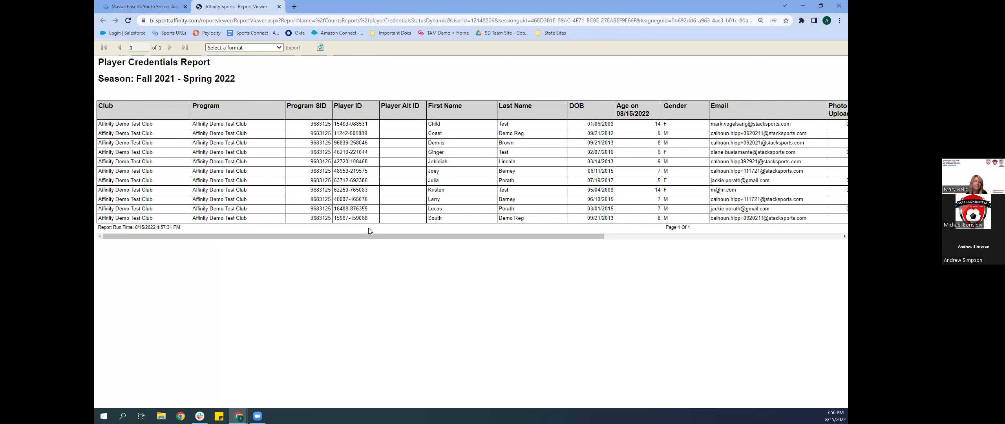
# Scroll the Player Credentials report across its credential columns, then return to the club's Counts Reports page.
pyautogui.moveTo(364, 236); pyautogui.dragTo(478, 243)
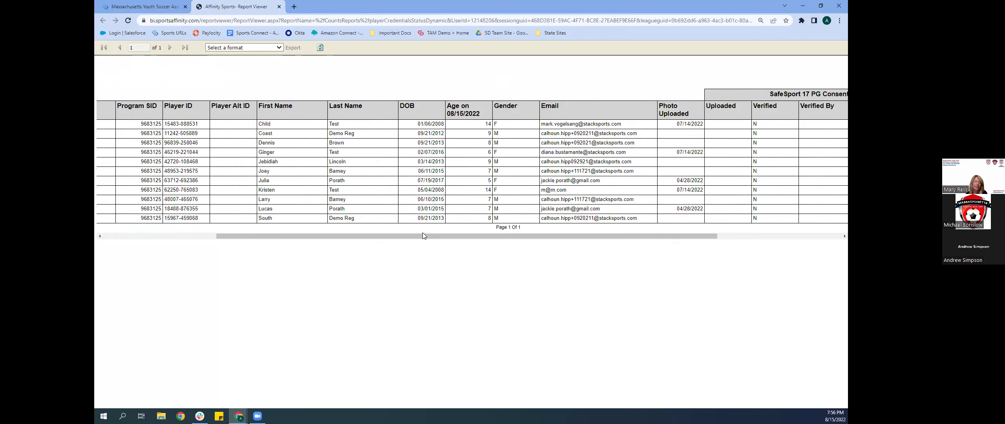
pyautogui.moveTo(421, 239); pyautogui.dragTo(636, 237)
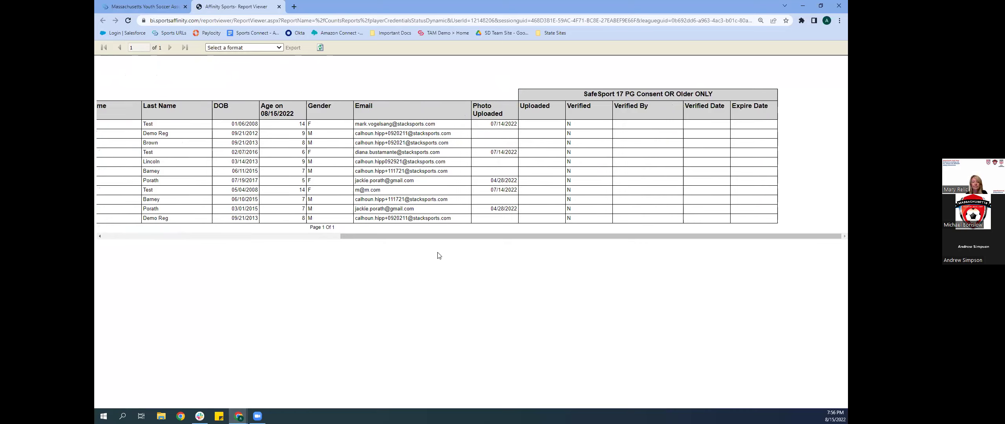
pyautogui.moveTo(430, 238); pyautogui.dragTo(185, 245)
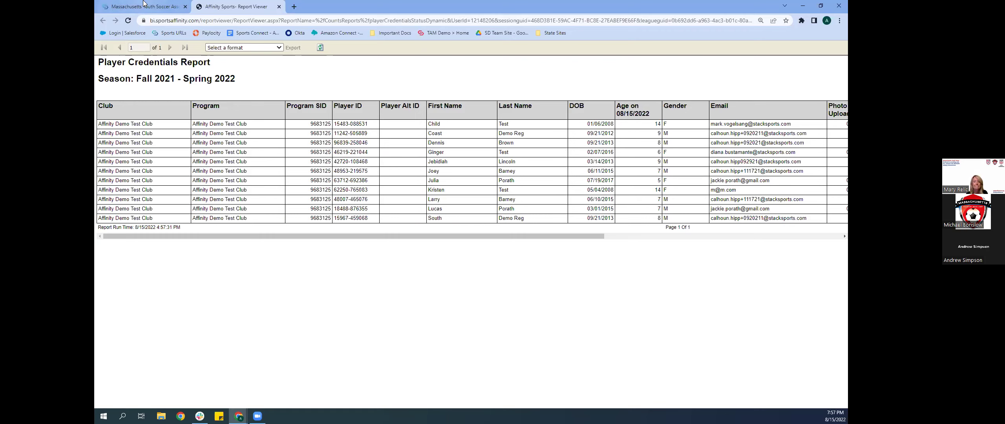
pyautogui.click(144, 4)
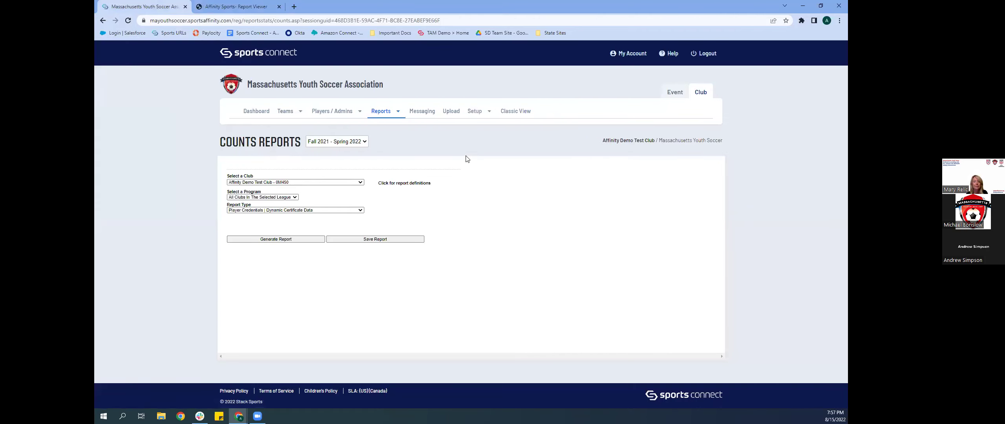
# Go to the club's Upload area and start a new upload sequence.
pyautogui.click(453, 113)
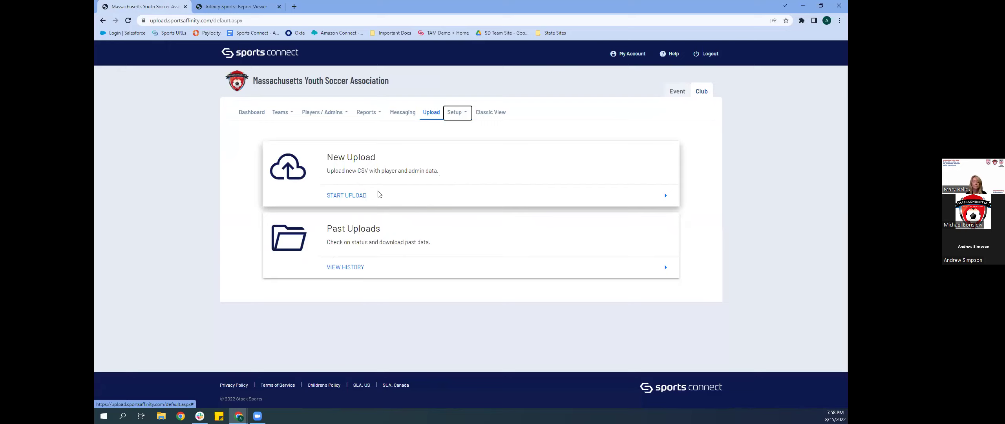
pyautogui.click(353, 198)
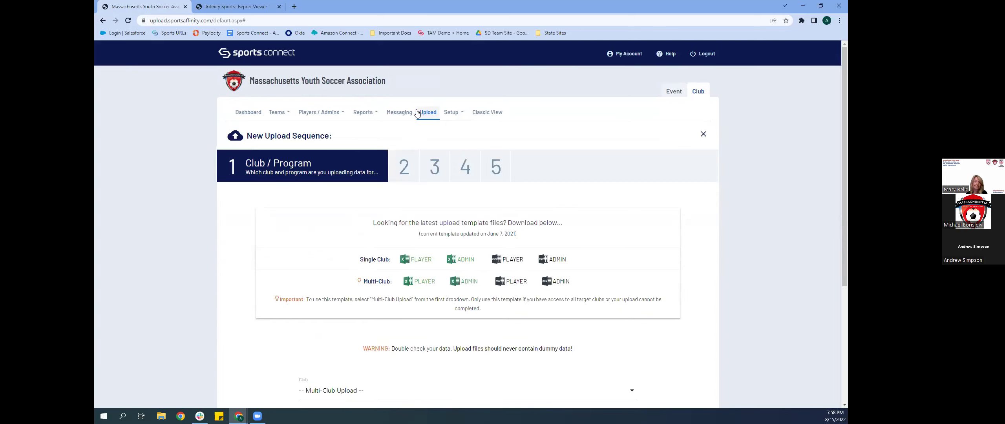
# Set club and program to Affinity Demo Test Club and season to Fall 2022 - Spring 2023.
pyautogui.scroll(-2, 204, 205)
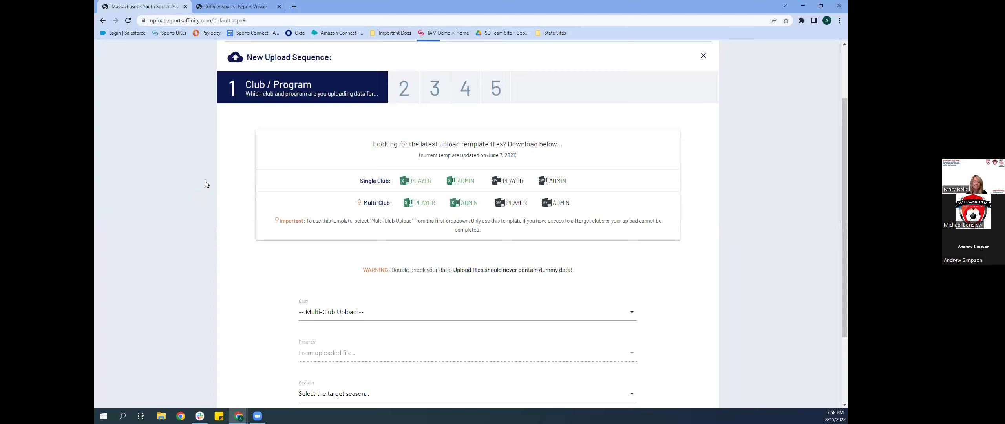
pyautogui.scroll(-1, 213, 179)
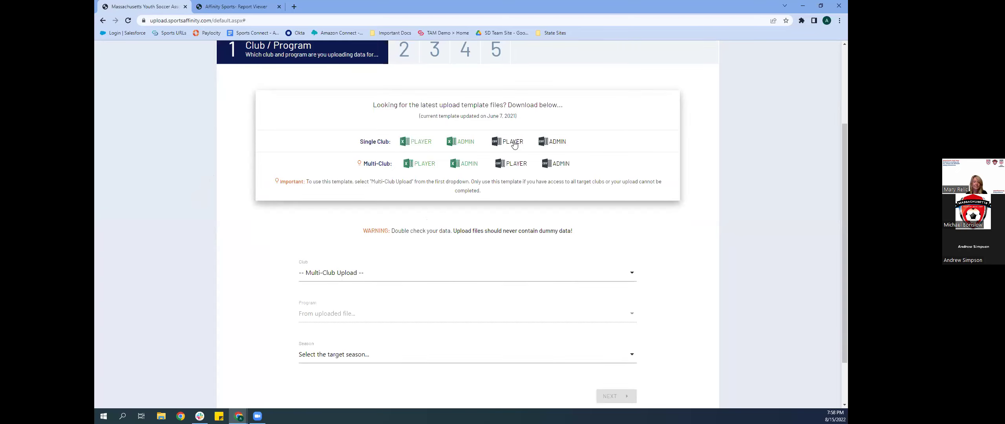
pyautogui.scroll(-1, 340, 211)
pyautogui.click(359, 233)
pyautogui.click(361, 255)
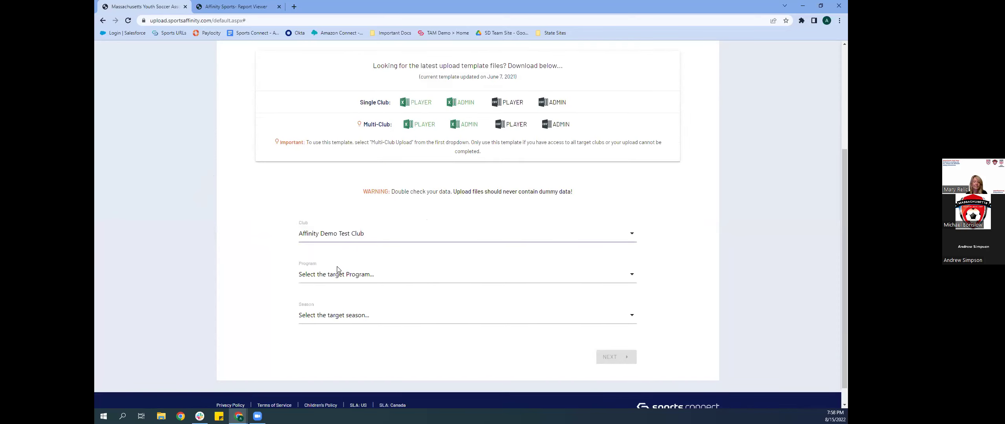
pyautogui.click(334, 280)
pyautogui.click(337, 294)
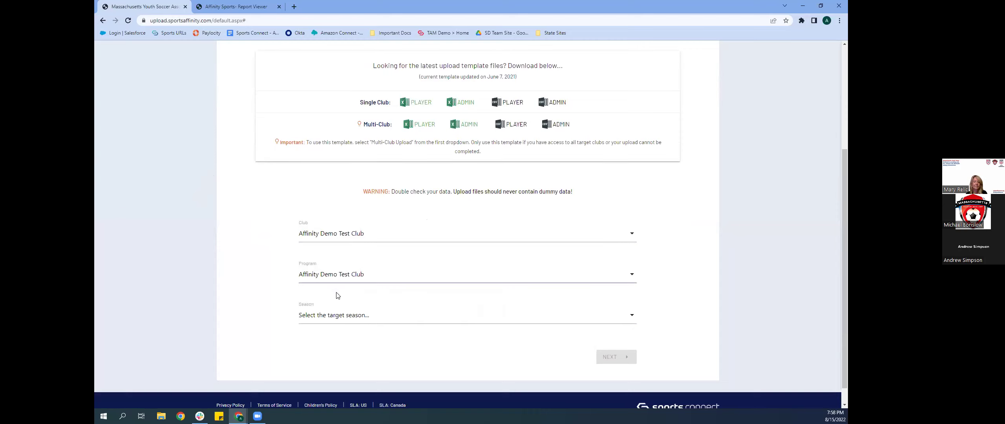
pyautogui.click(338, 316)
pyautogui.click(337, 336)
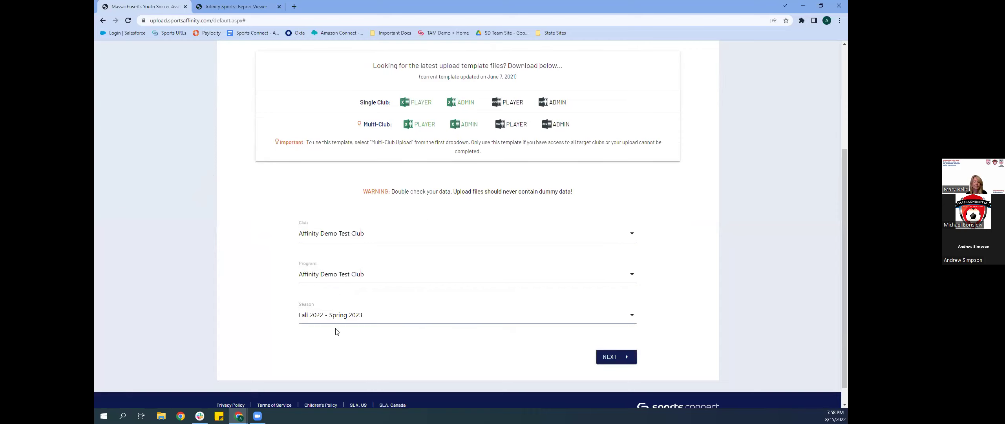
# Upload Untitled spreadsheet.xlsx as the data file and continue to Verify Fields.
pyautogui.click(613, 358)
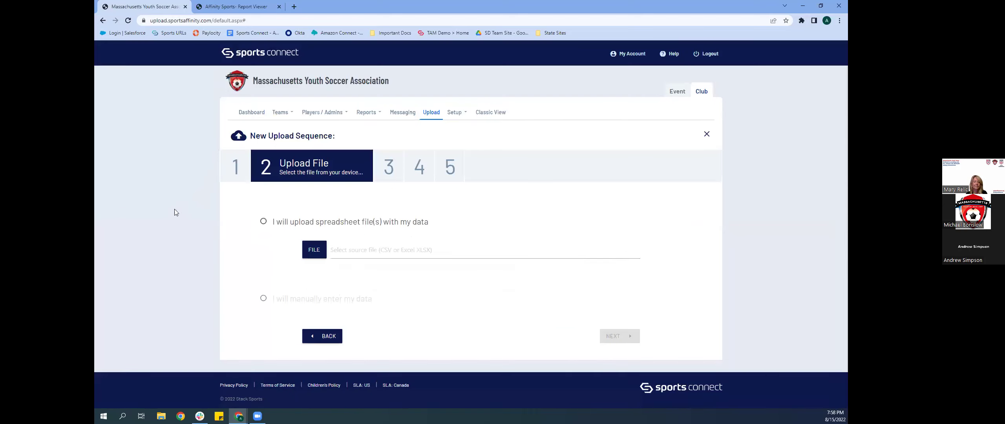
pyautogui.click(314, 245)
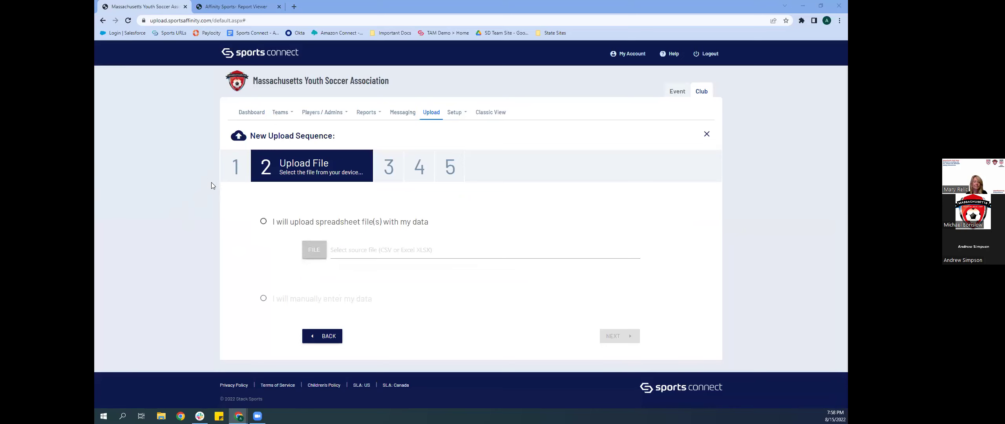
pyautogui.click(408, 65)
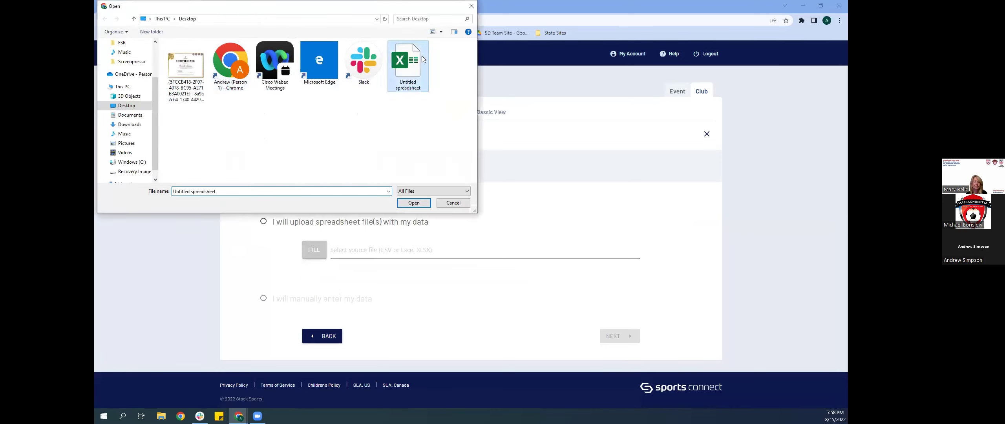
pyautogui.click(419, 206)
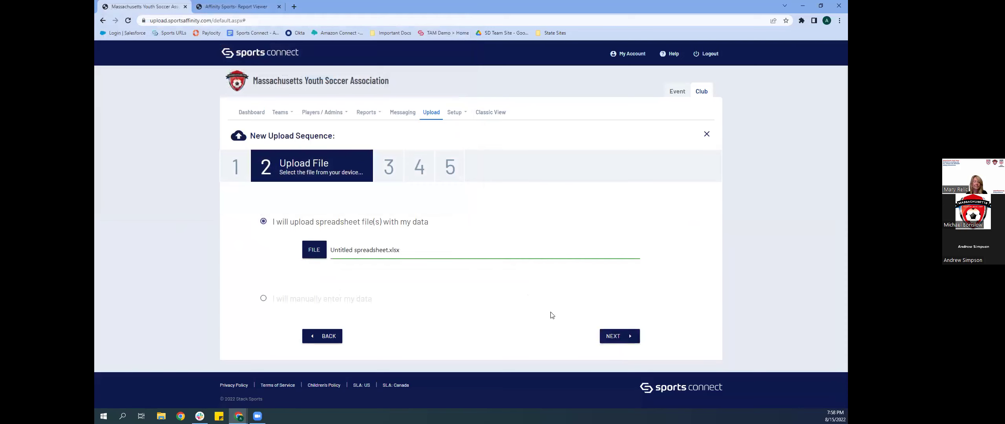
pyautogui.click(605, 335)
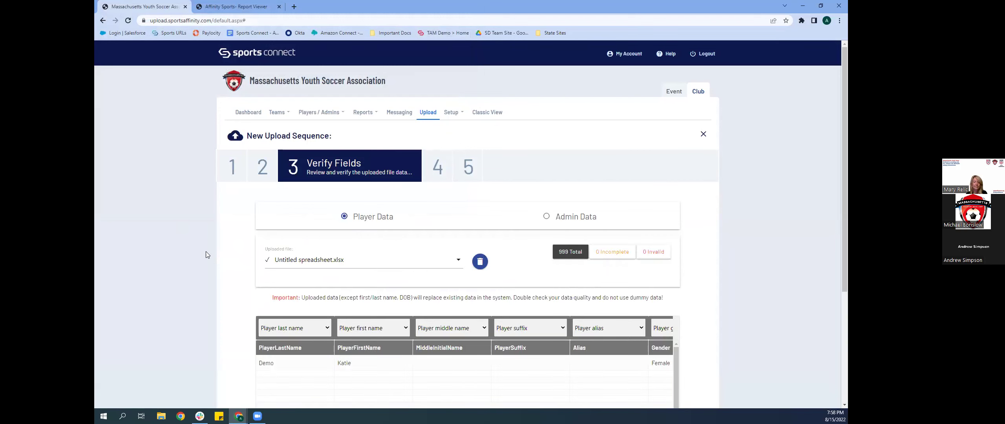
# Check the mapped player columns such as PlayerLastName and TeamID, then submit the Verify Fields step.
pyautogui.scroll(-2, 189, 254)
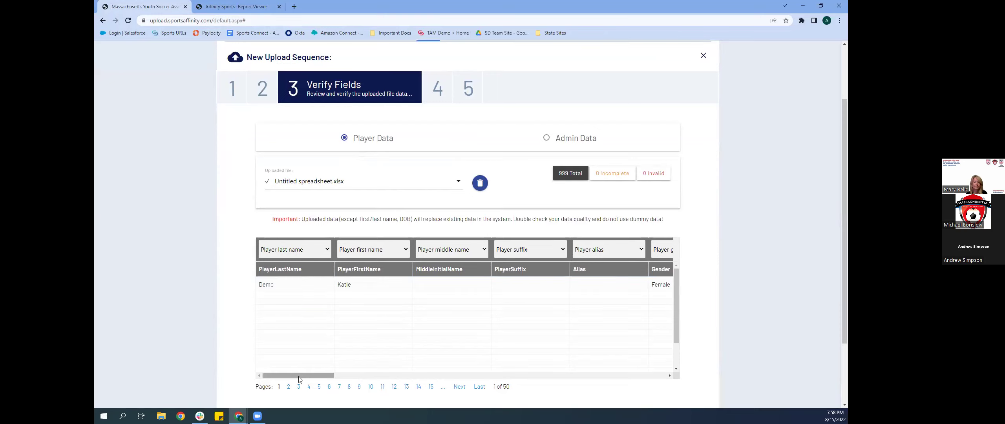
pyautogui.moveTo(300, 375); pyautogui.dragTo(321, 377)
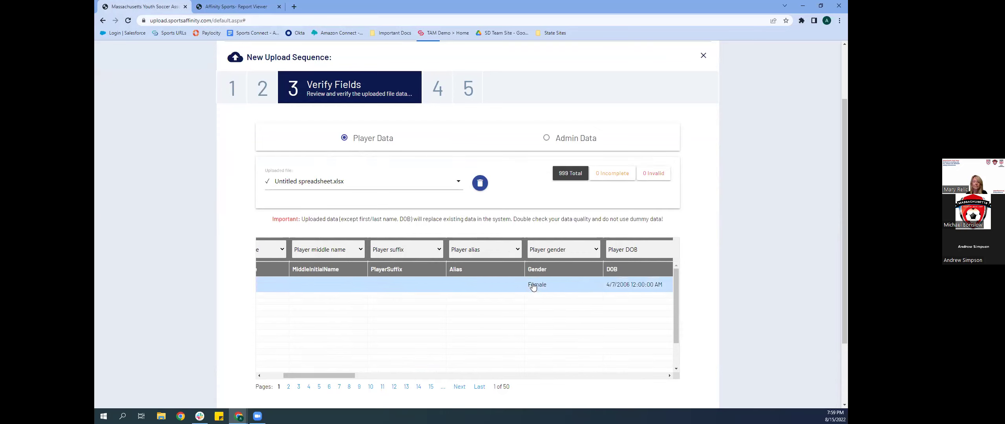
pyautogui.moveTo(351, 379); pyautogui.dragTo(300, 367)
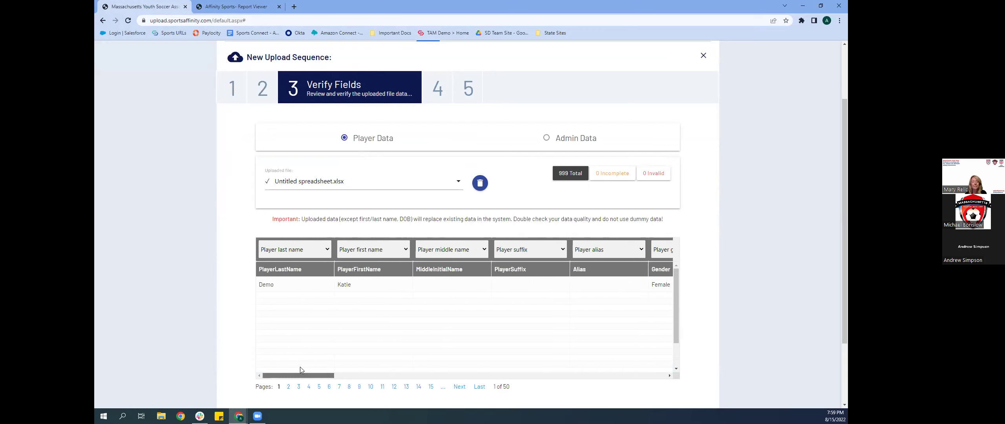
pyautogui.scroll(-1, 225, 294)
pyautogui.scroll(-1, 225, 294)
pyautogui.click(647, 346)
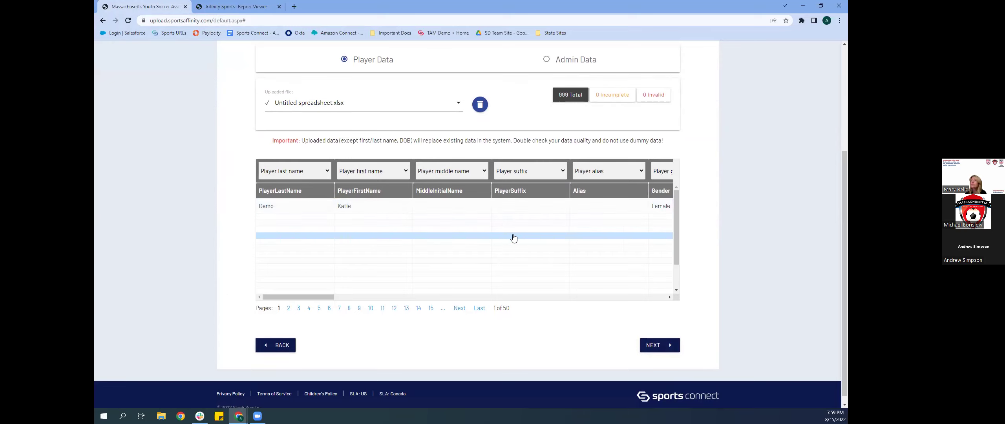
pyautogui.click(647, 346)
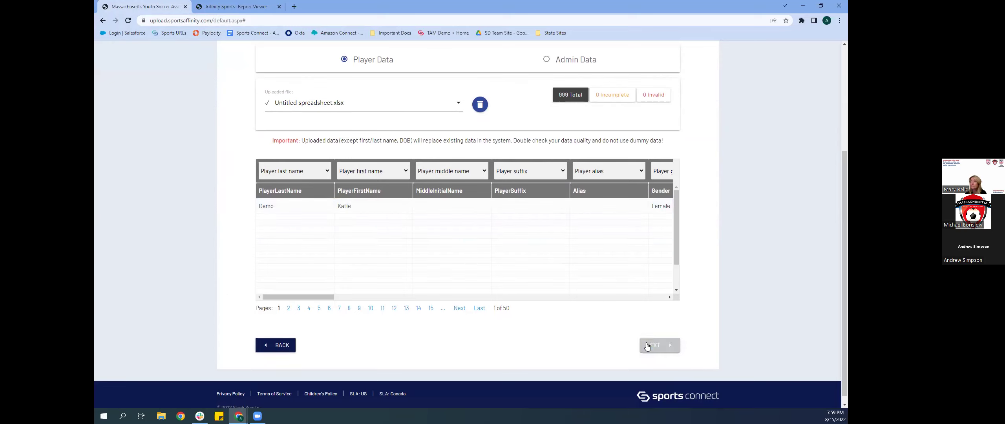